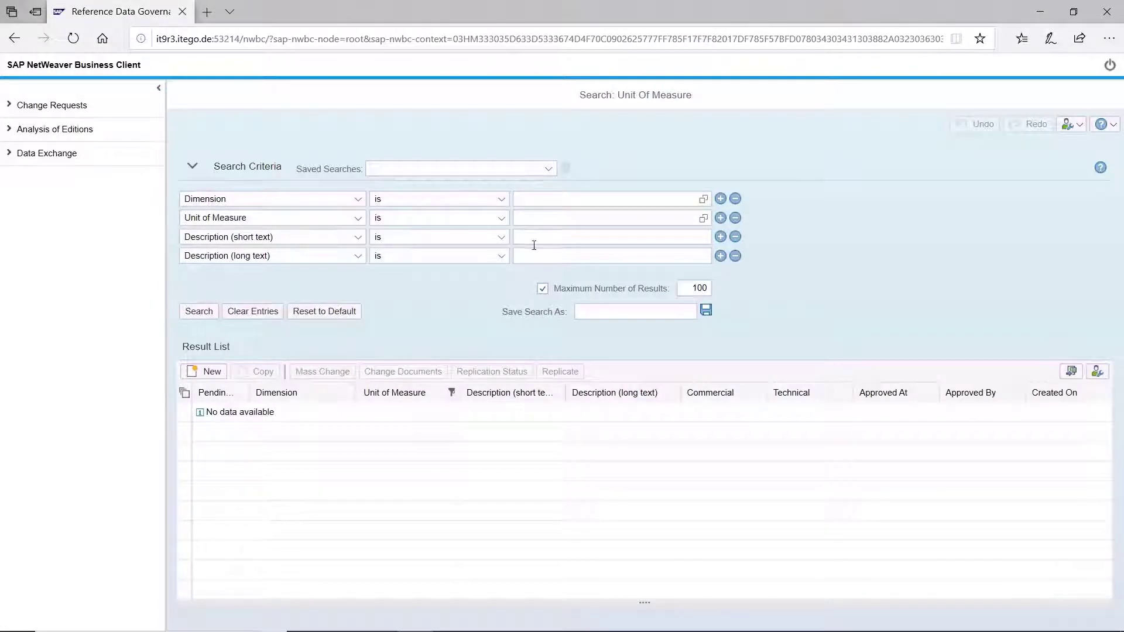
- Search the units of measure for those with the dimension TEMP
left_click(545, 199)
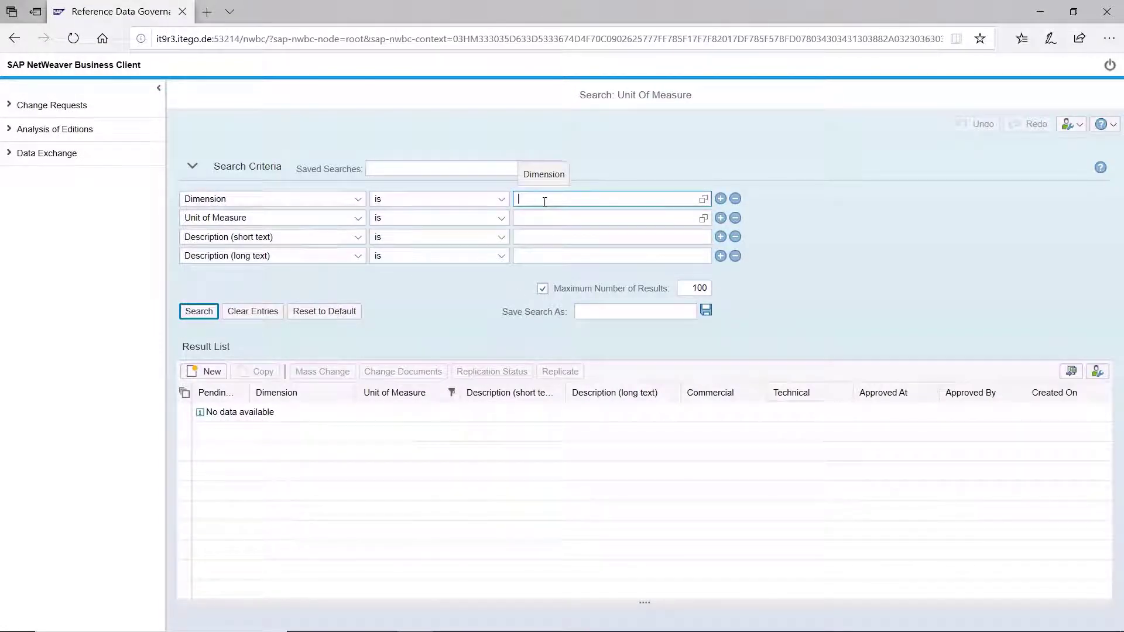
type("temp")
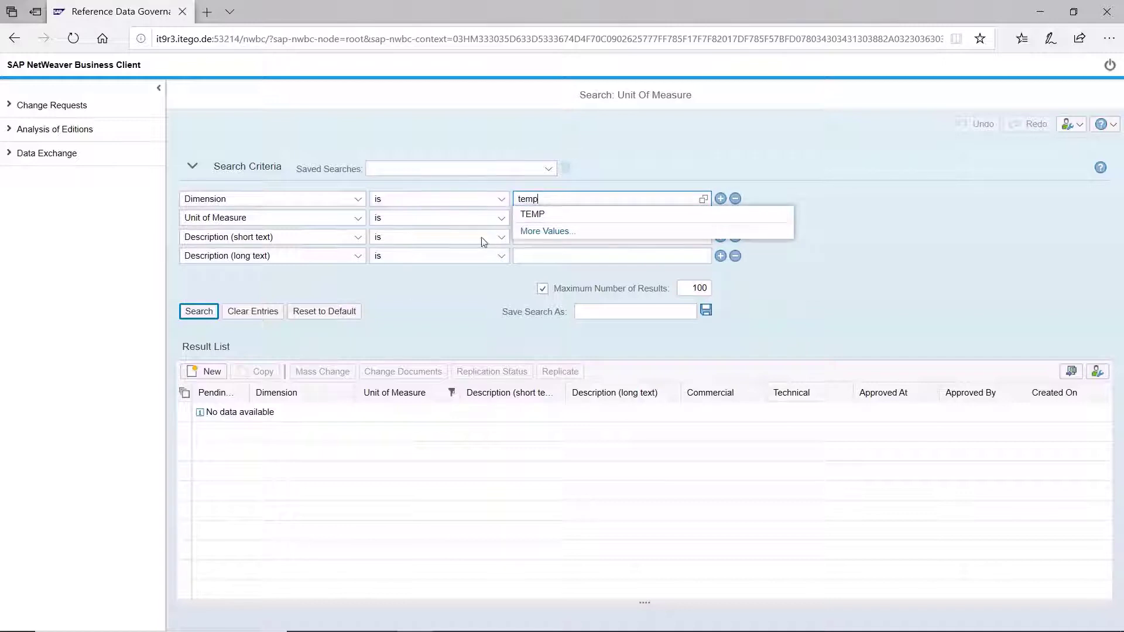
left_click(200, 312)
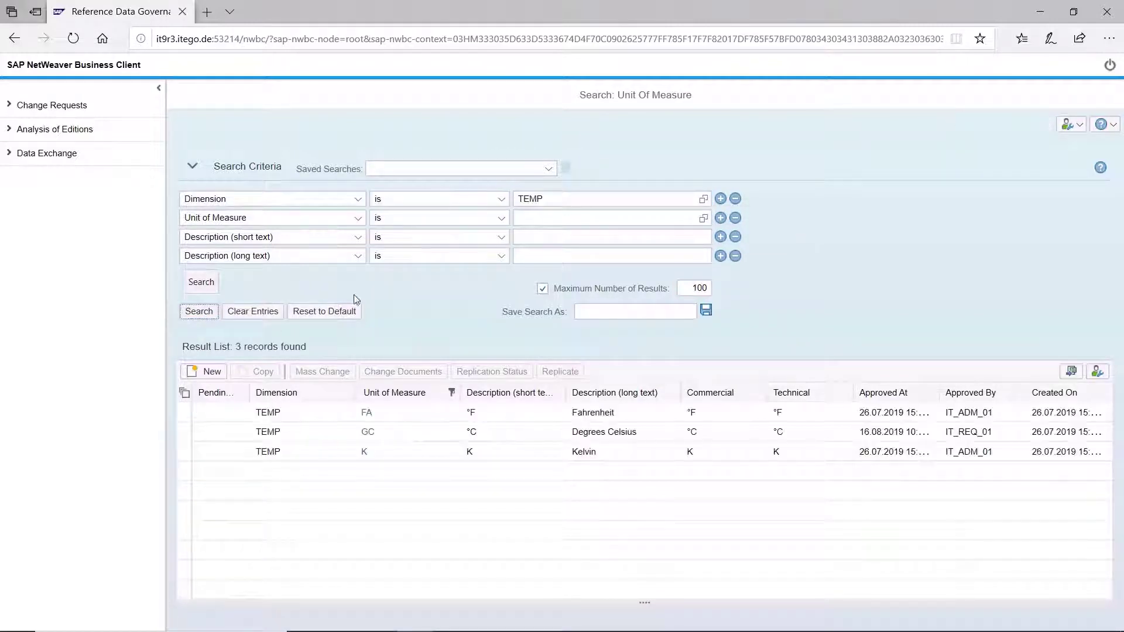
- Open the Degrees Celsius unit (GC) in a maximized window and examine its general, conversion, description and attachment data
left_click(367, 433)
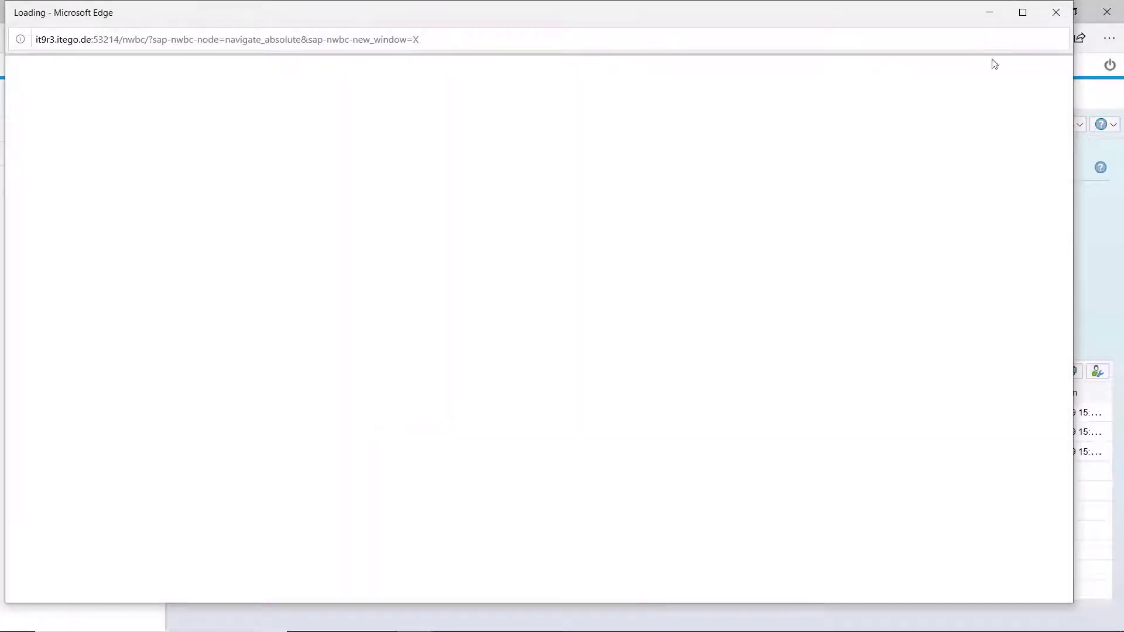
left_click(1022, 12)
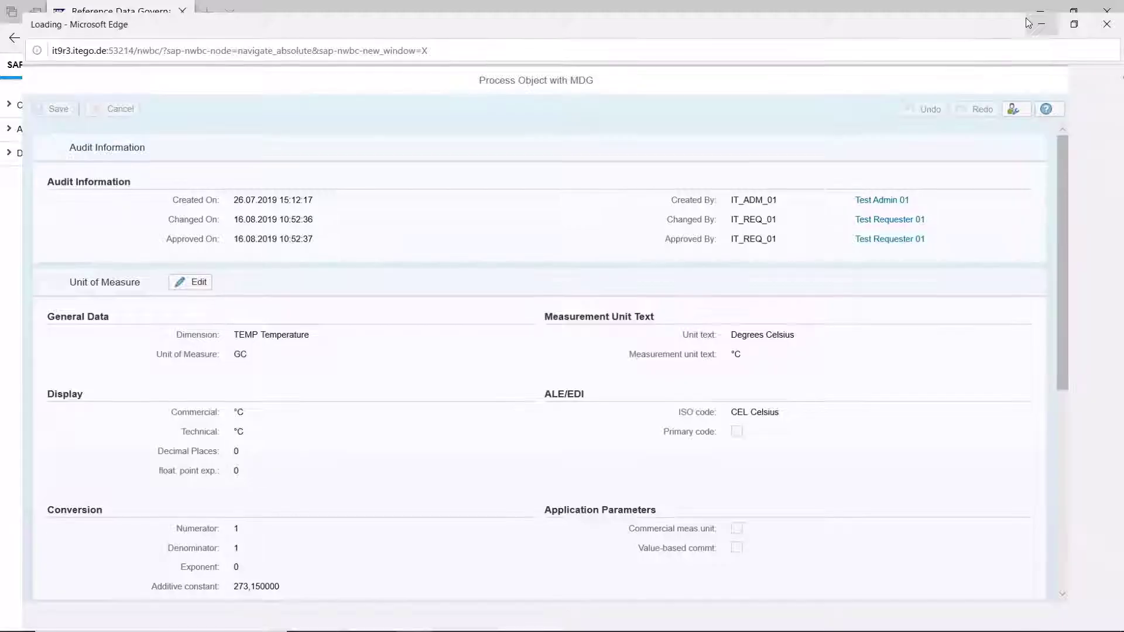
scroll(354, 360, "down", 2)
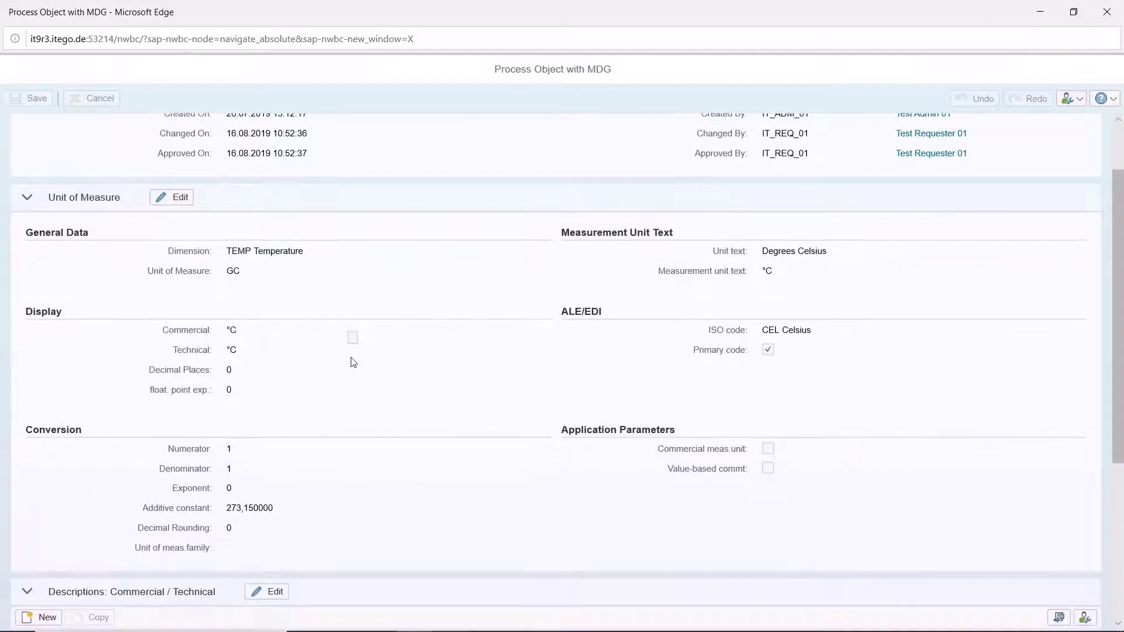
scroll(354, 359, "down", 2)
scroll(354, 357, "down", 2)
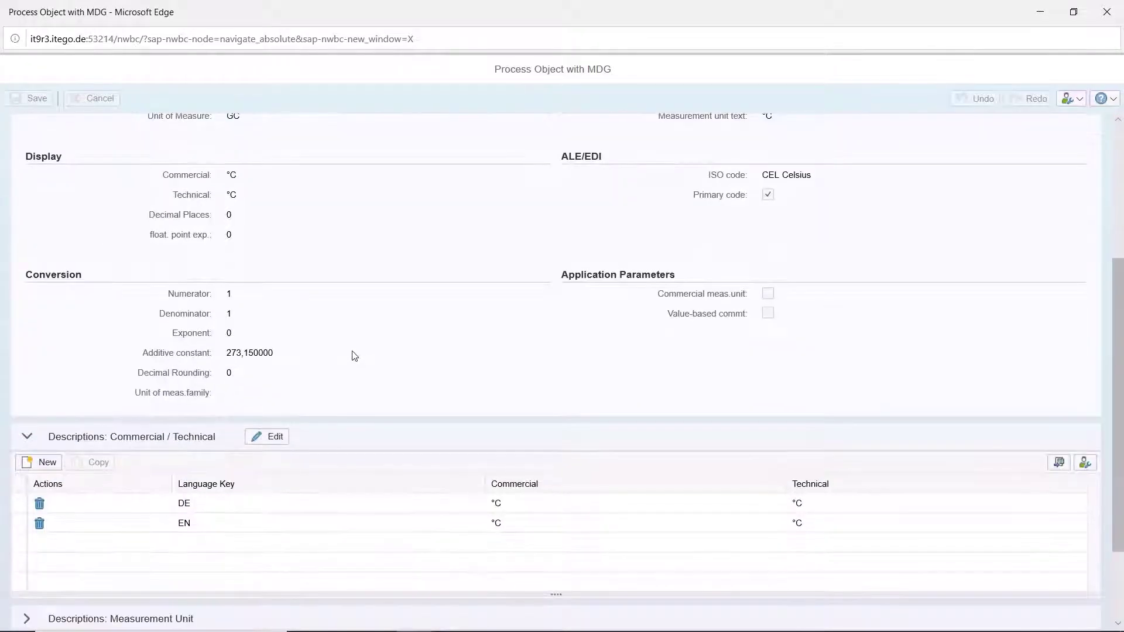
scroll(354, 356, "down", 3)
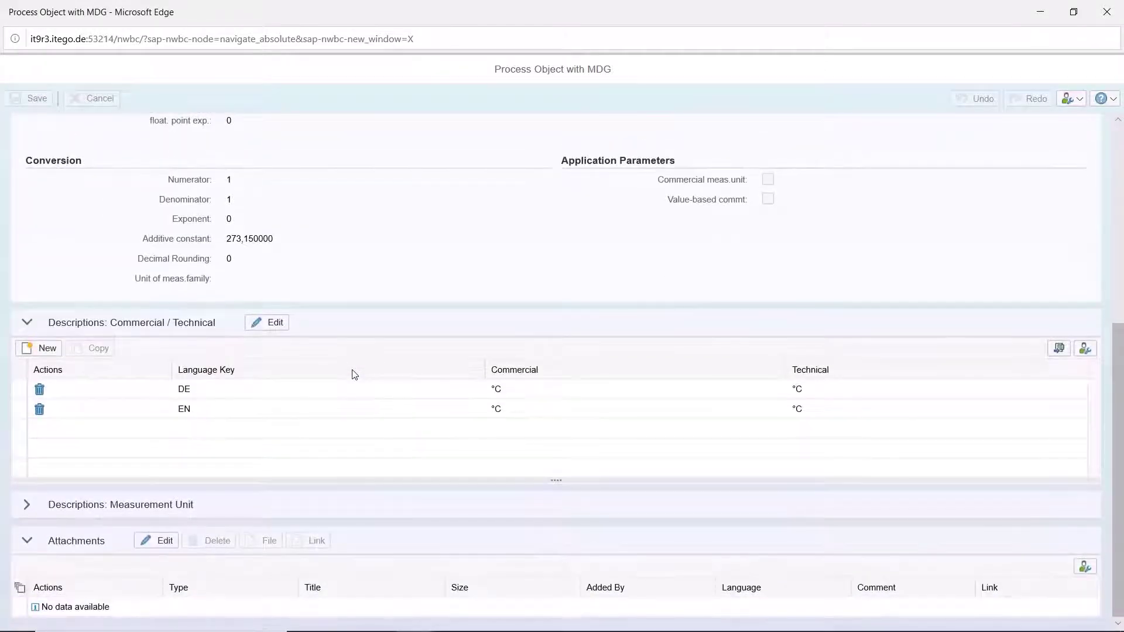
scroll(354, 357, "up", 5)
scroll(354, 375, "up", 4)
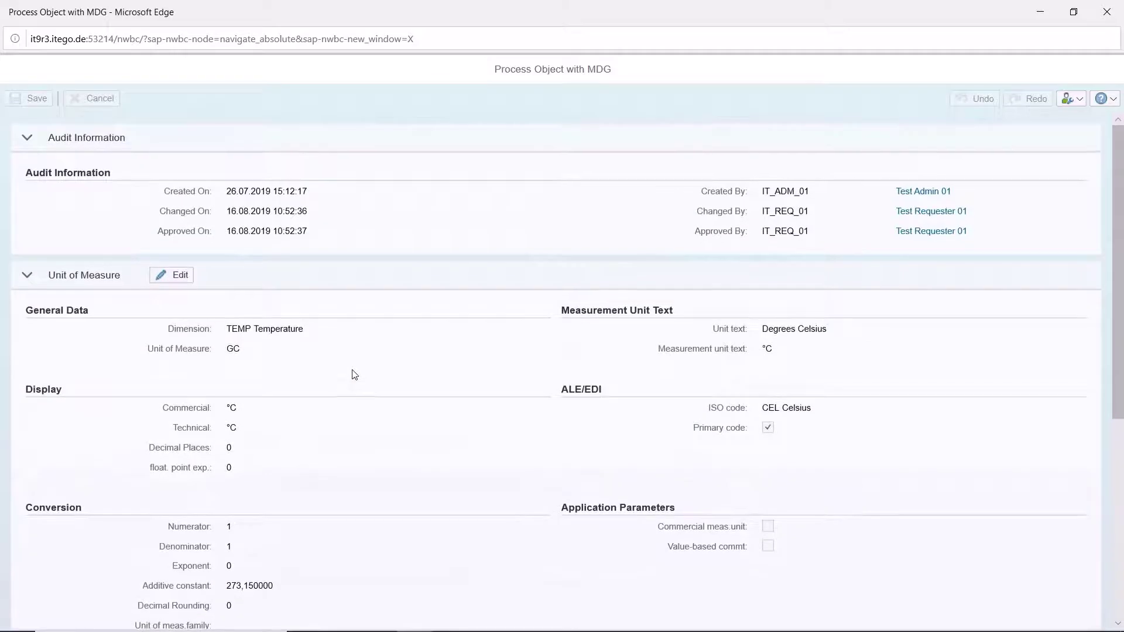
- Edit the unit through a "Process Unit of Meas. with approval" change request with the description "Accuracy Improvement"
left_click(184, 281)
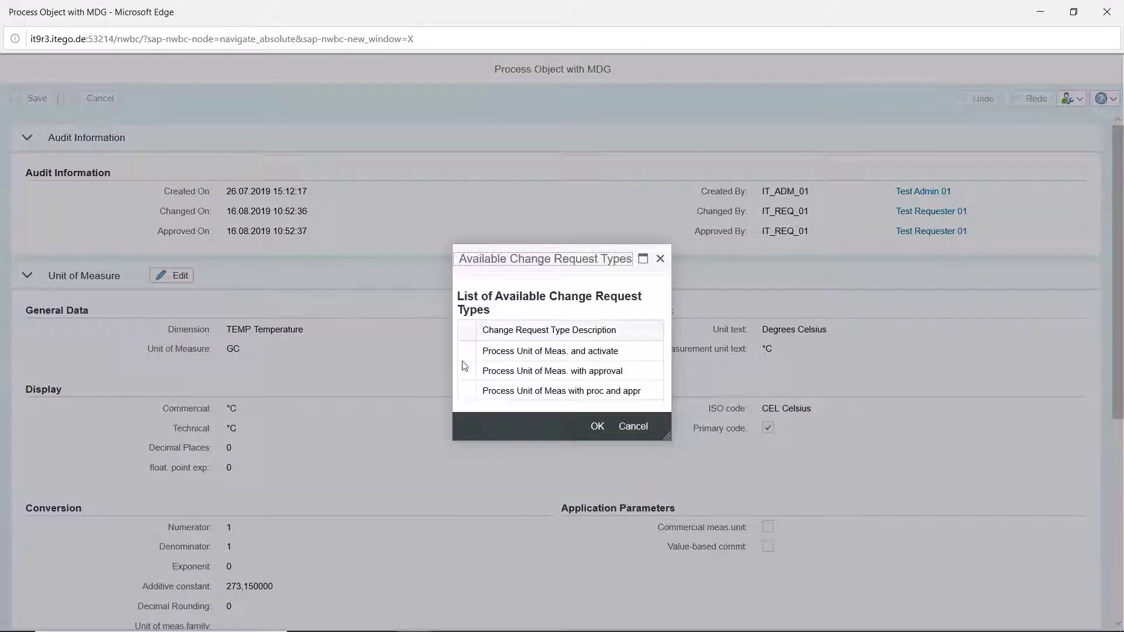
left_click(495, 371)
left_click(597, 432)
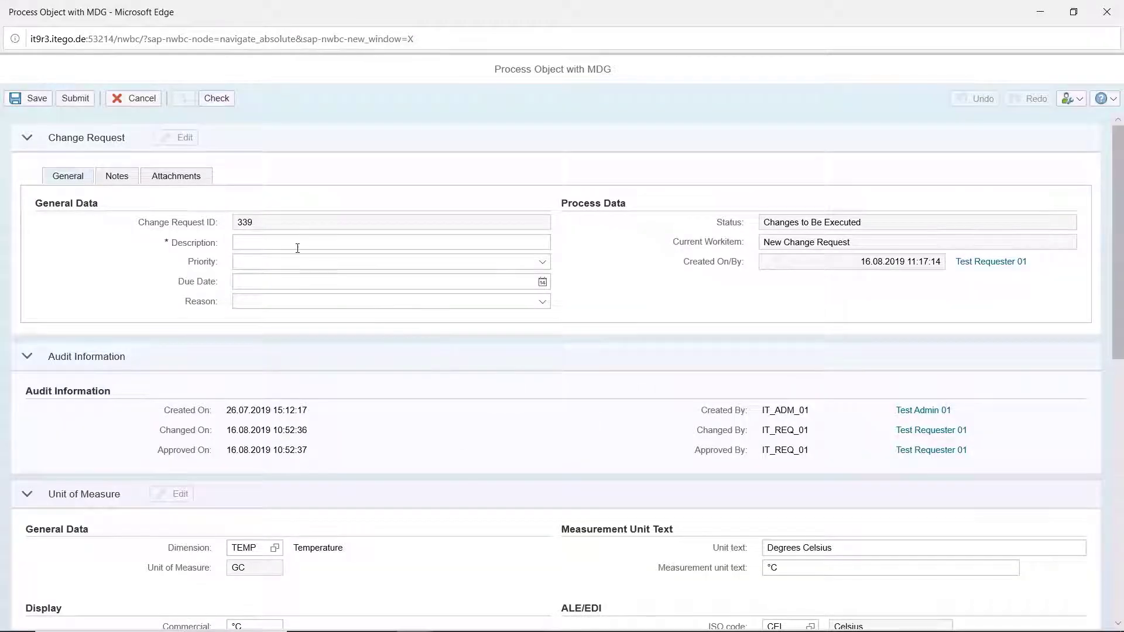
left_click(294, 241)
type("Accuracy I")
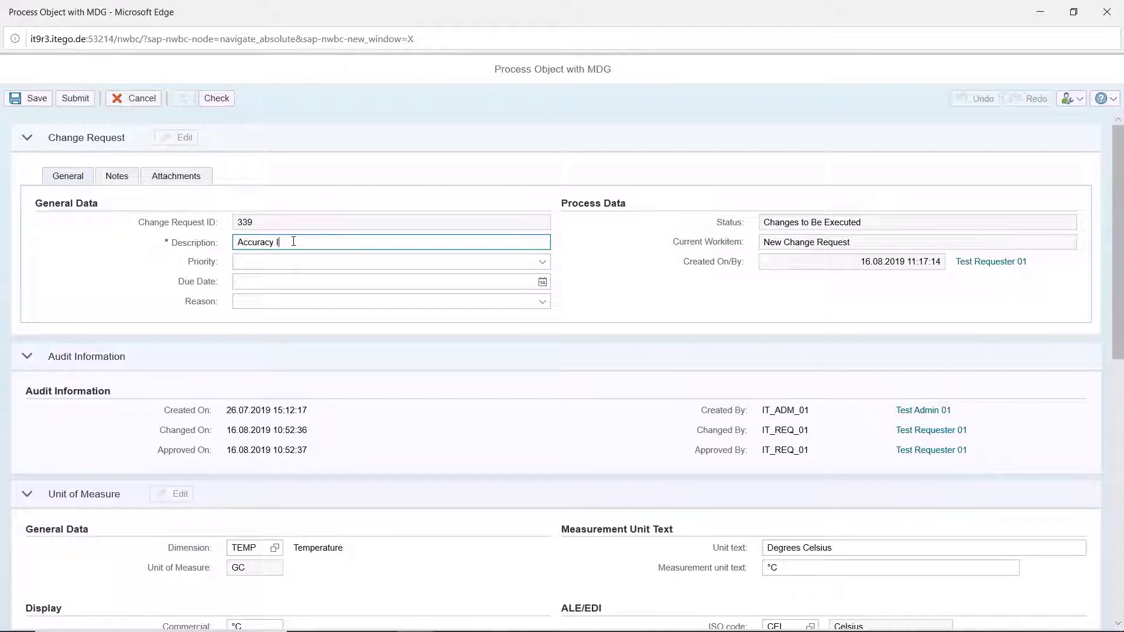
type("mprovement")
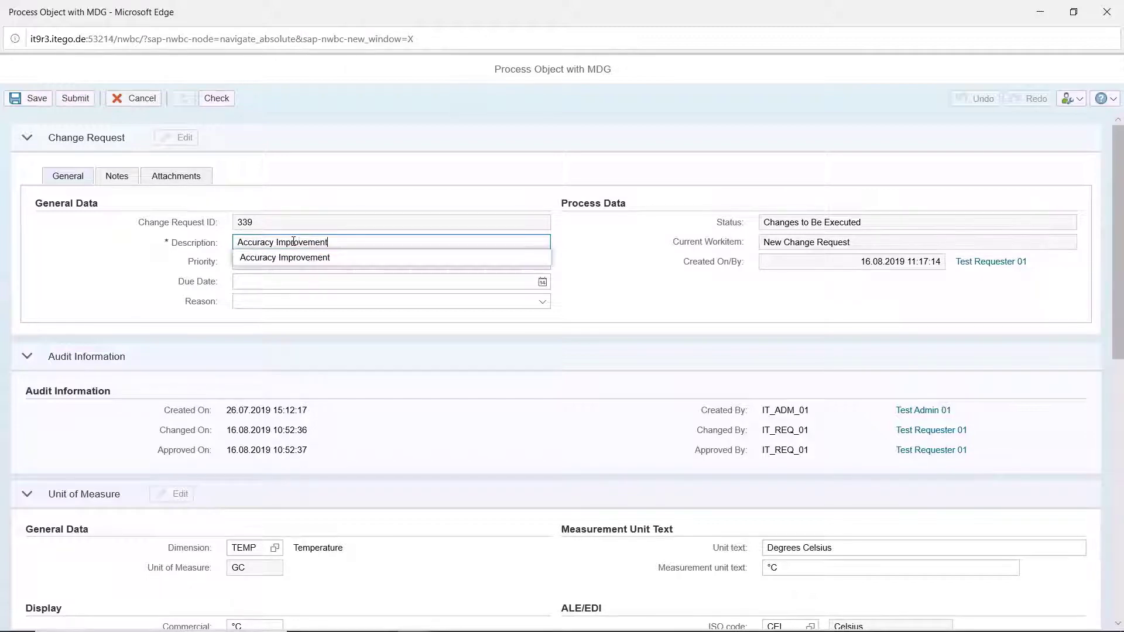
- Set the Degrees Celsius unit's decimal places to 5 and its decimal rounding to 5
scroll(349, 392, "down", 3)
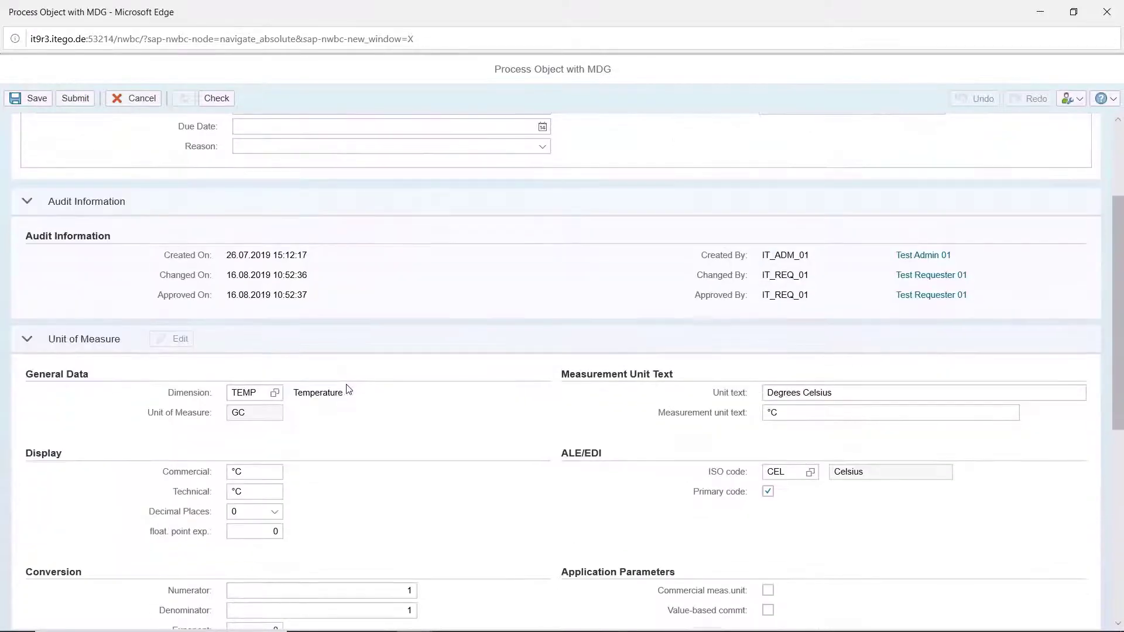
scroll(345, 389, "down", 3)
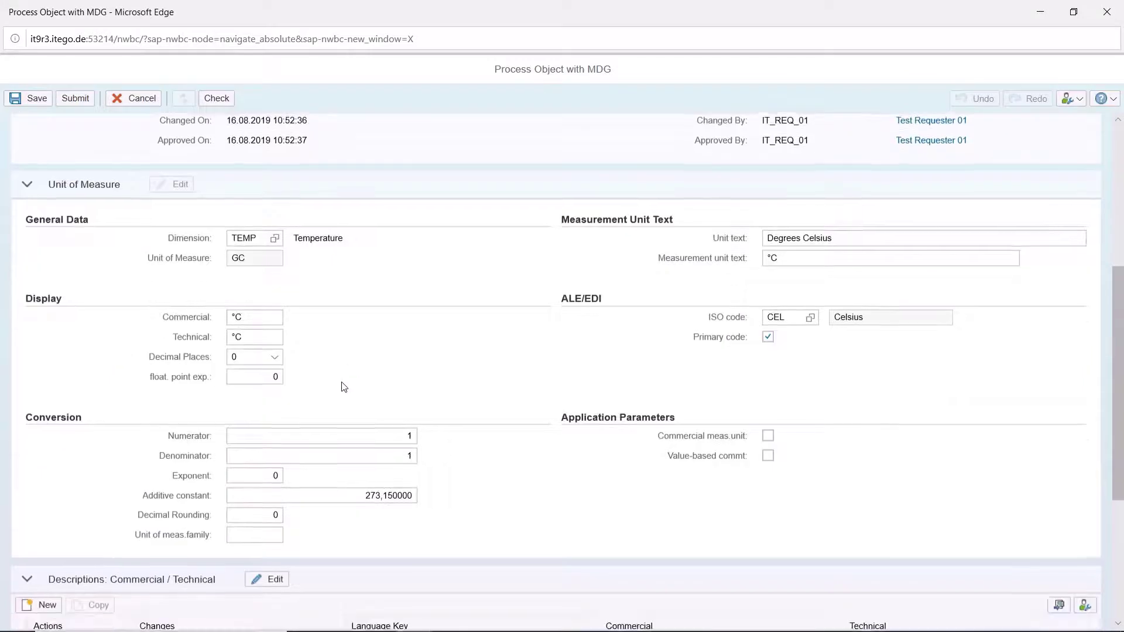
left_click(276, 357)
scroll(253, 468, "down", 1)
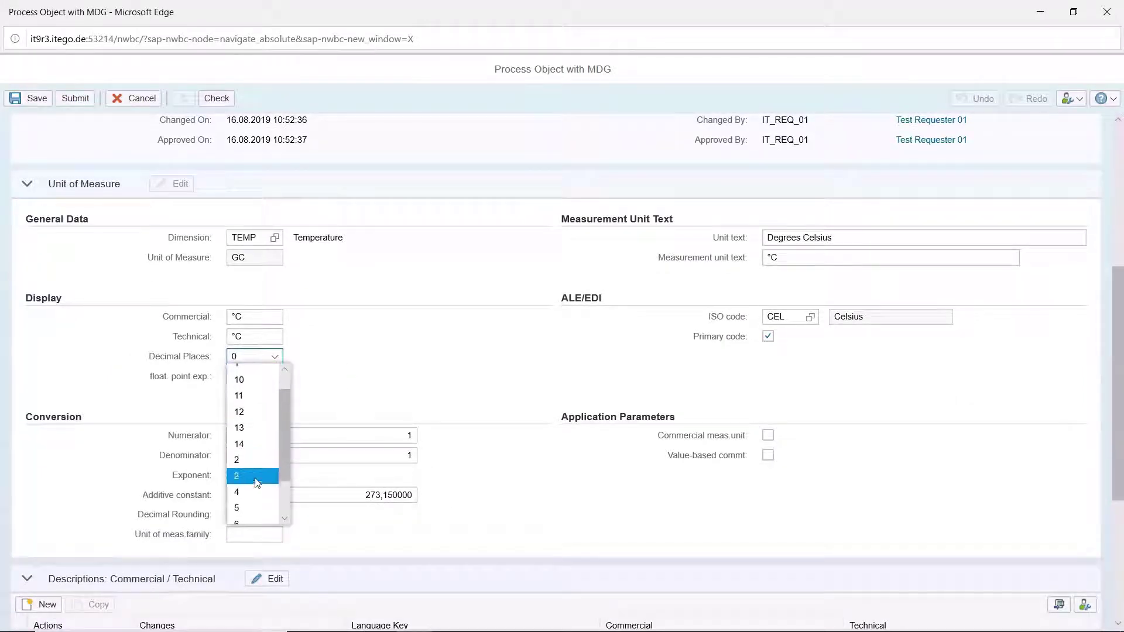
left_click(254, 507)
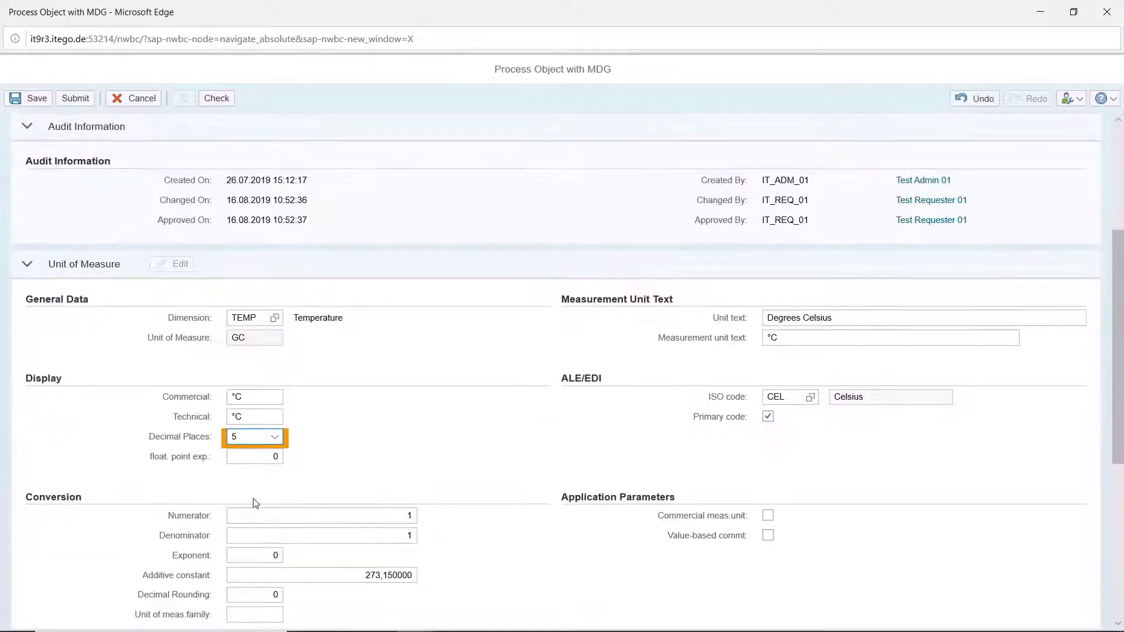
scroll(253, 498, "down", 3)
left_click(263, 440)
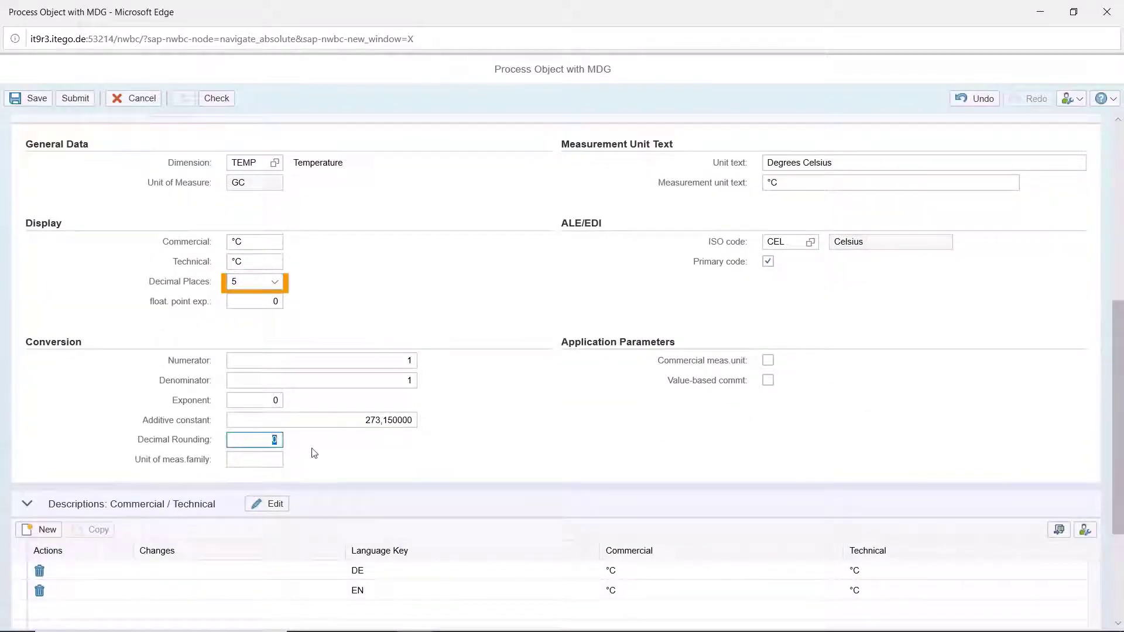
type("5")
- Attach the document "Degree Celsius Info" to the unit of measure with the title "Info File"
scroll(480, 436, "down", 3)
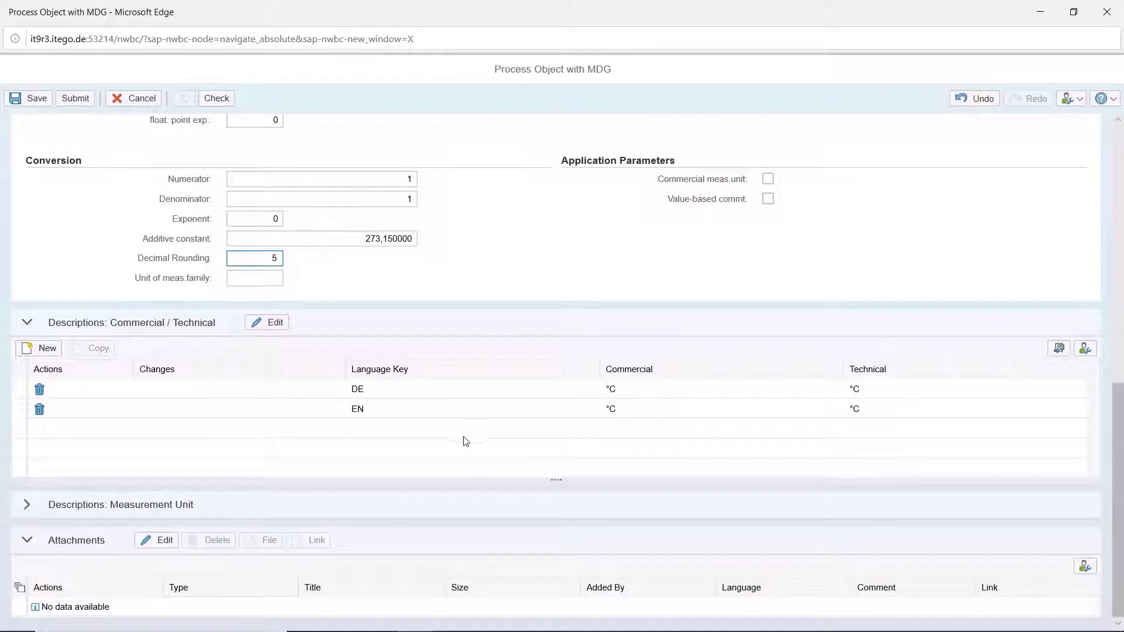
left_click(164, 540)
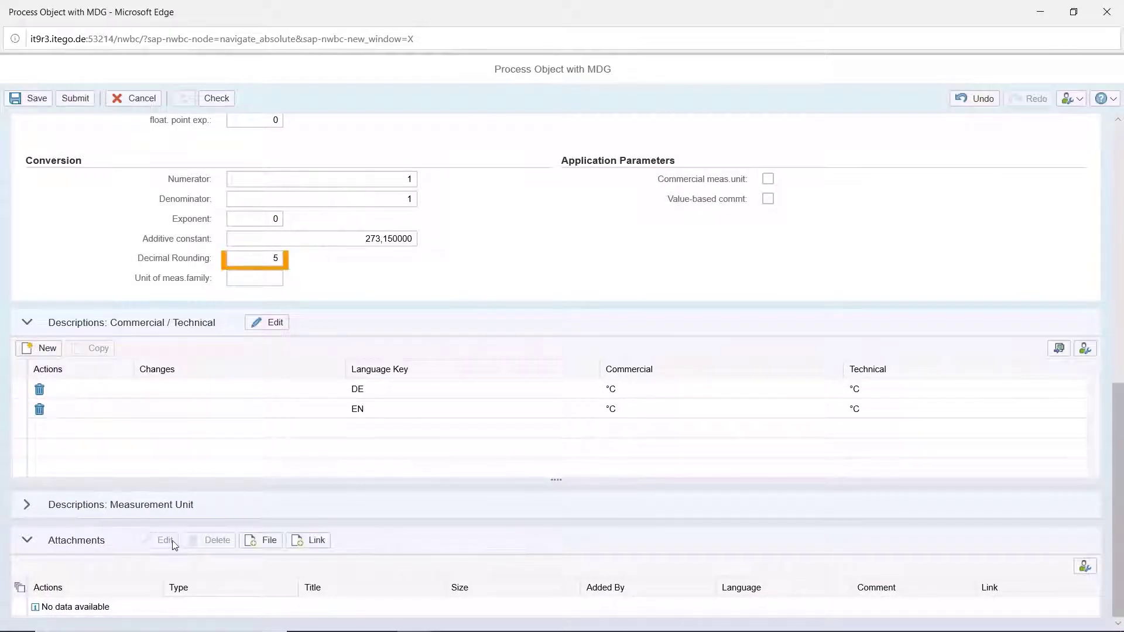
left_click(258, 541)
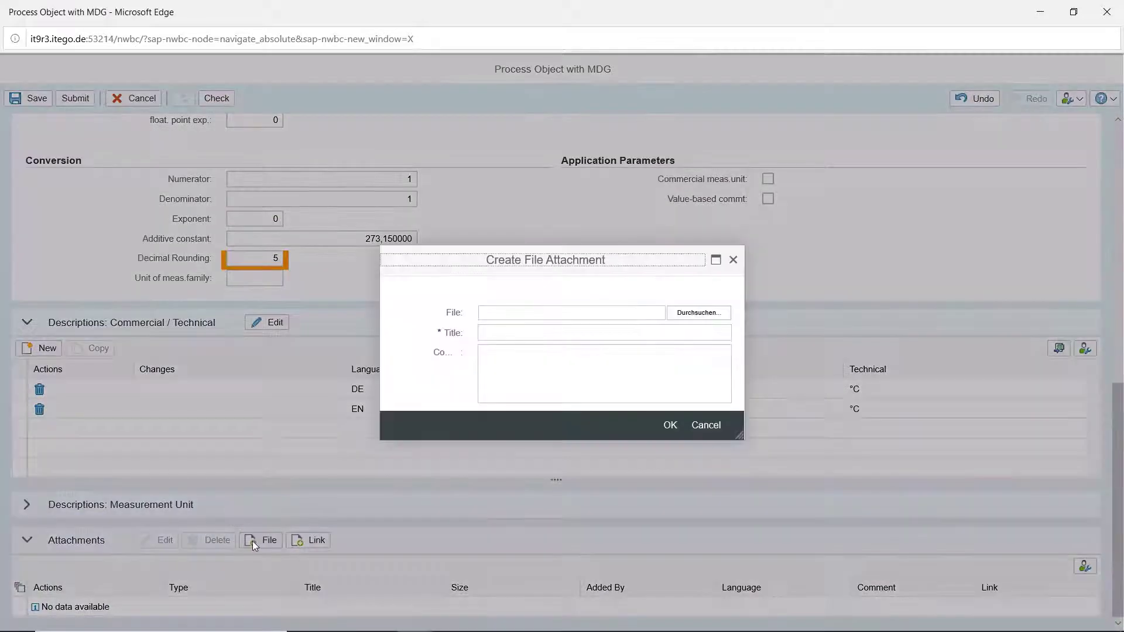
left_click(685, 313)
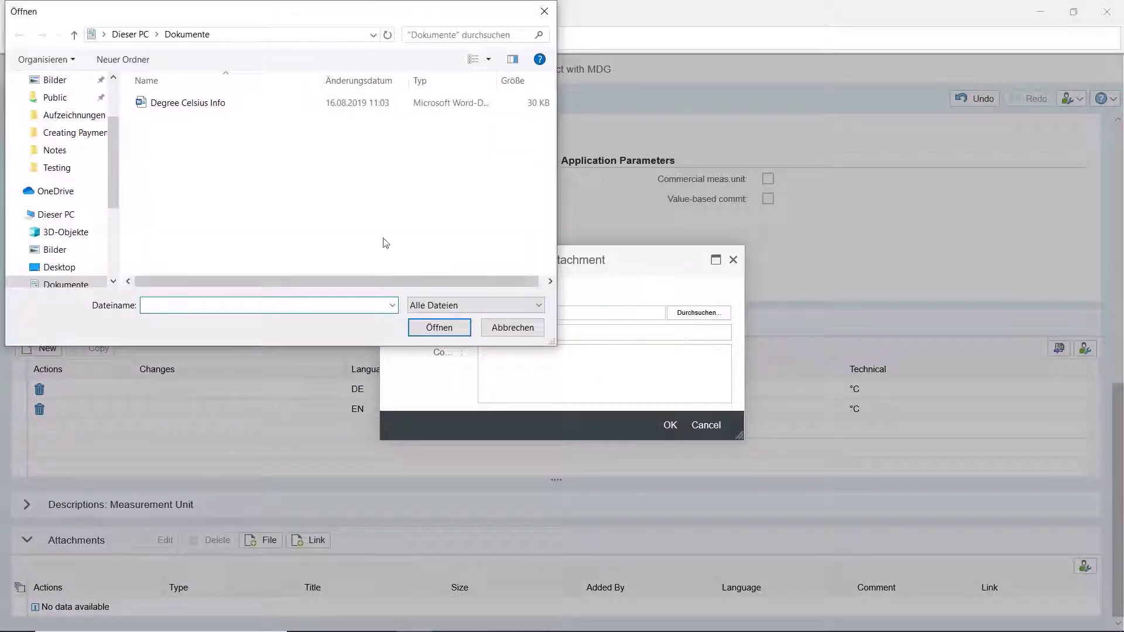
double_click(187, 103)
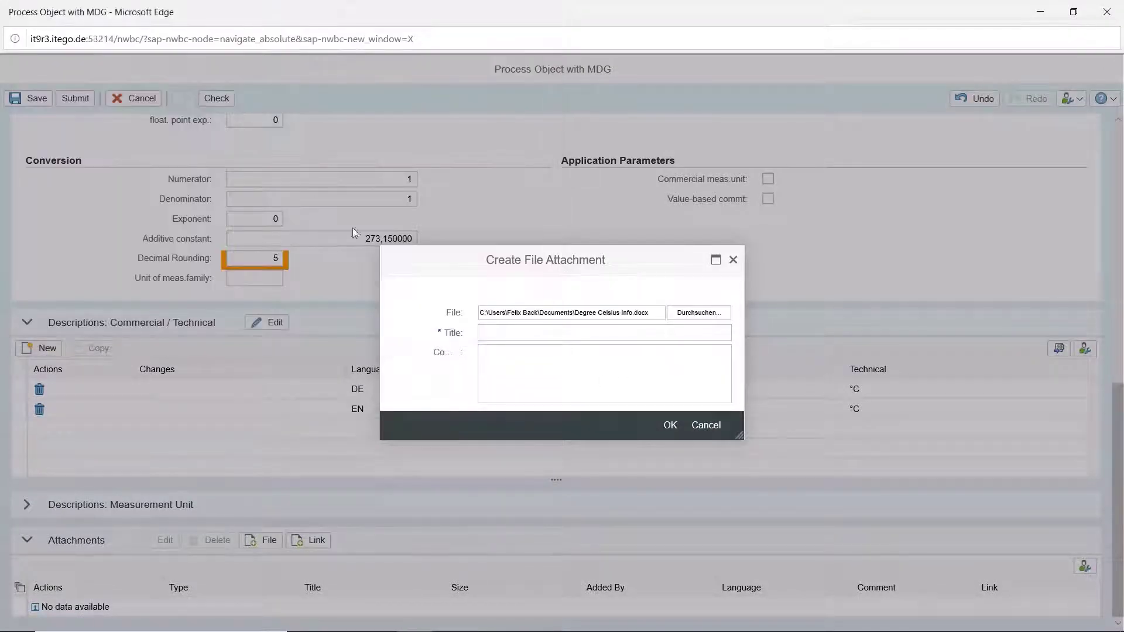
left_click(500, 335)
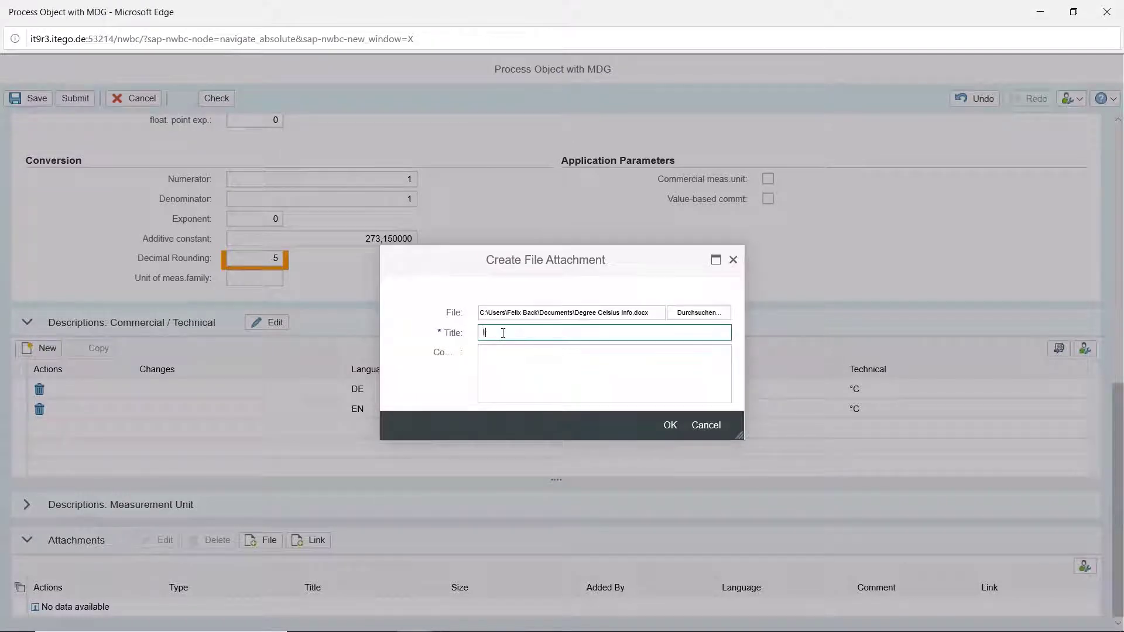
type("Info file")
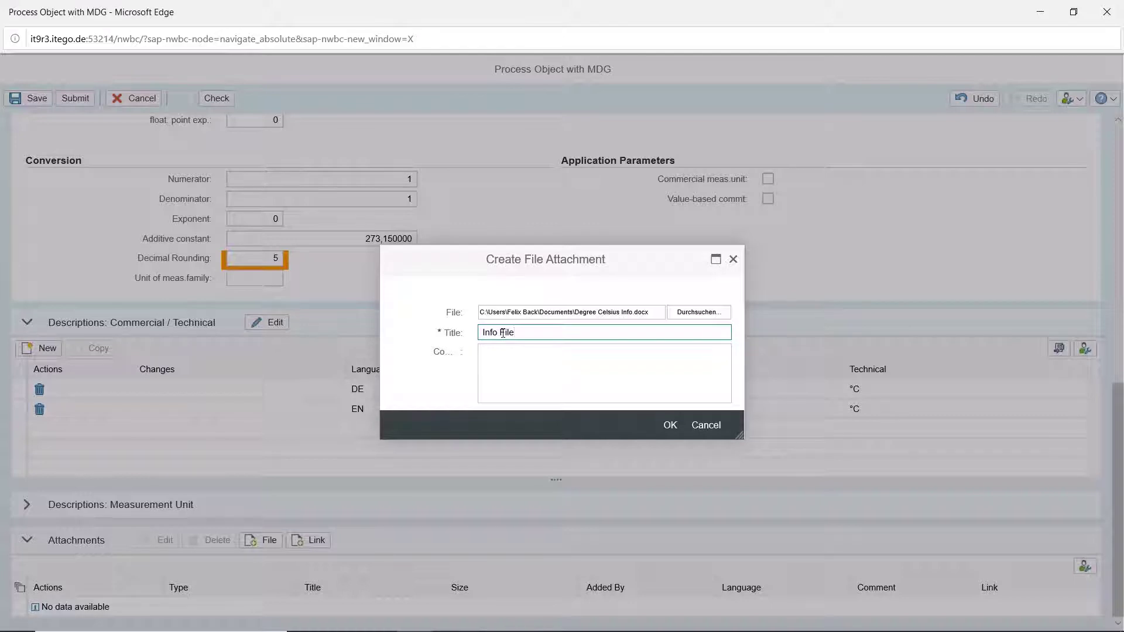
left_click(673, 427)
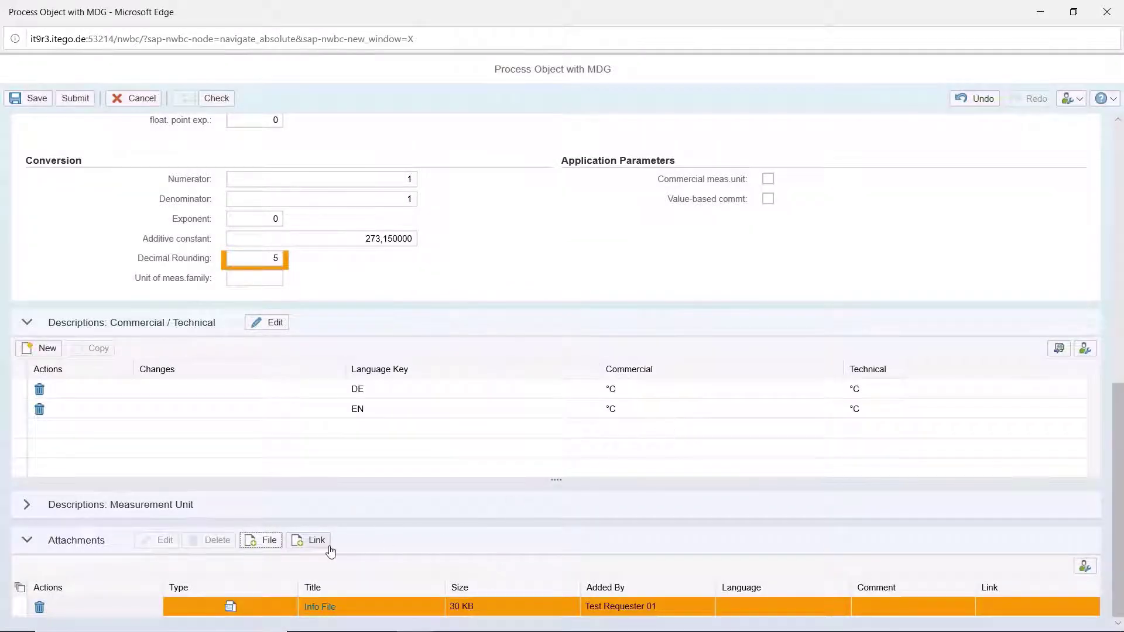
left_click(327, 548)
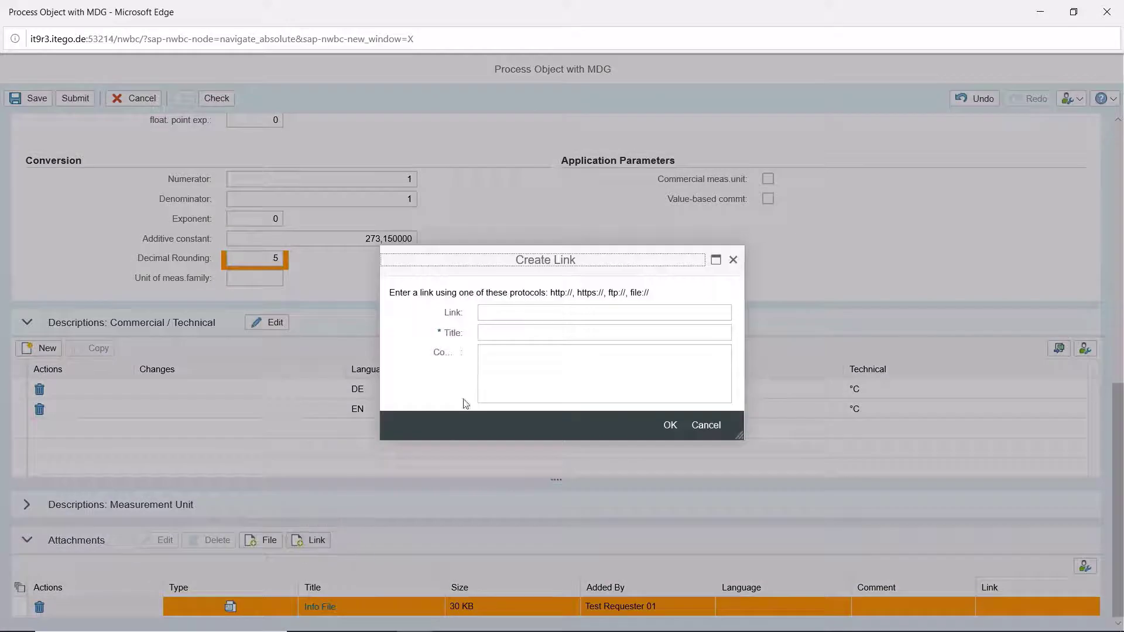
left_click(498, 318)
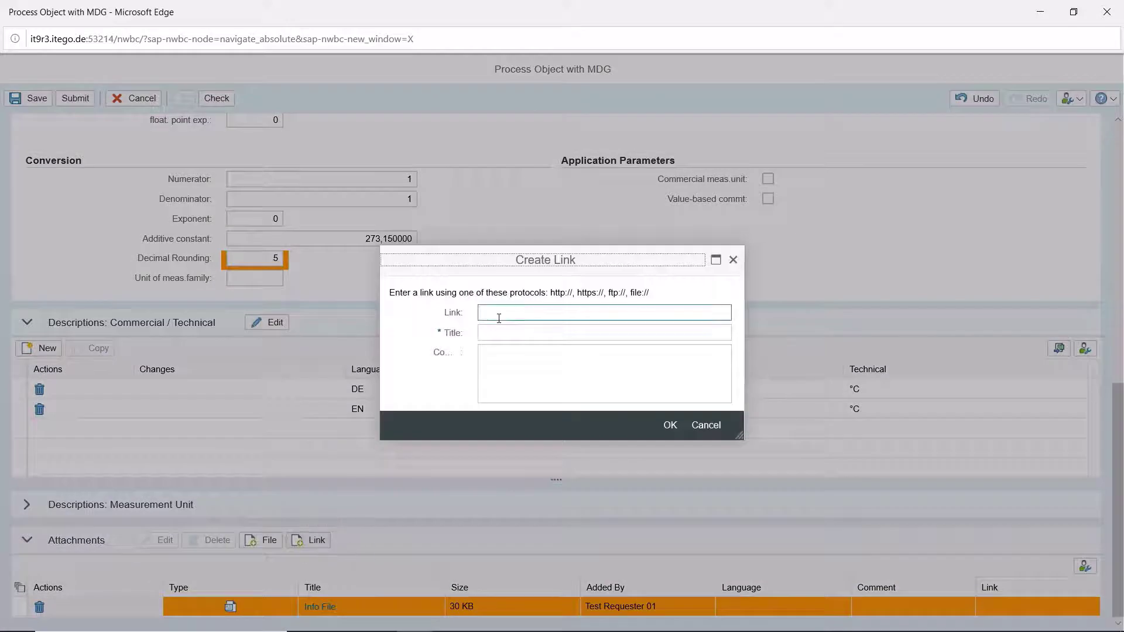
type("https://en.wikipedia.org/wiki/Celsius")
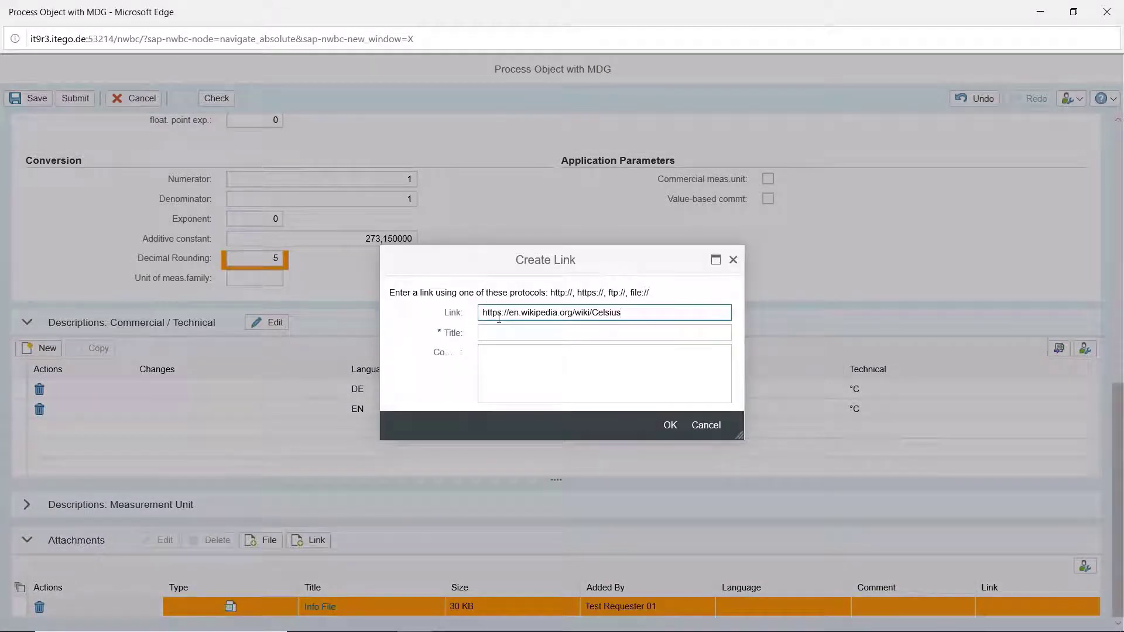
left_click(504, 329)
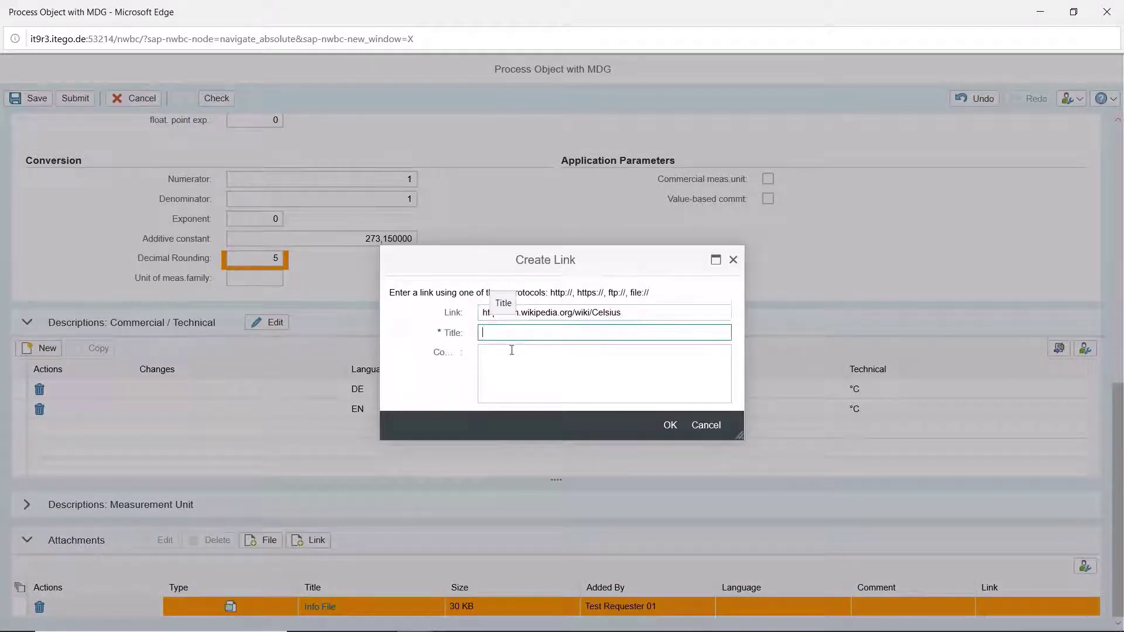
type("Wikipedia Info")
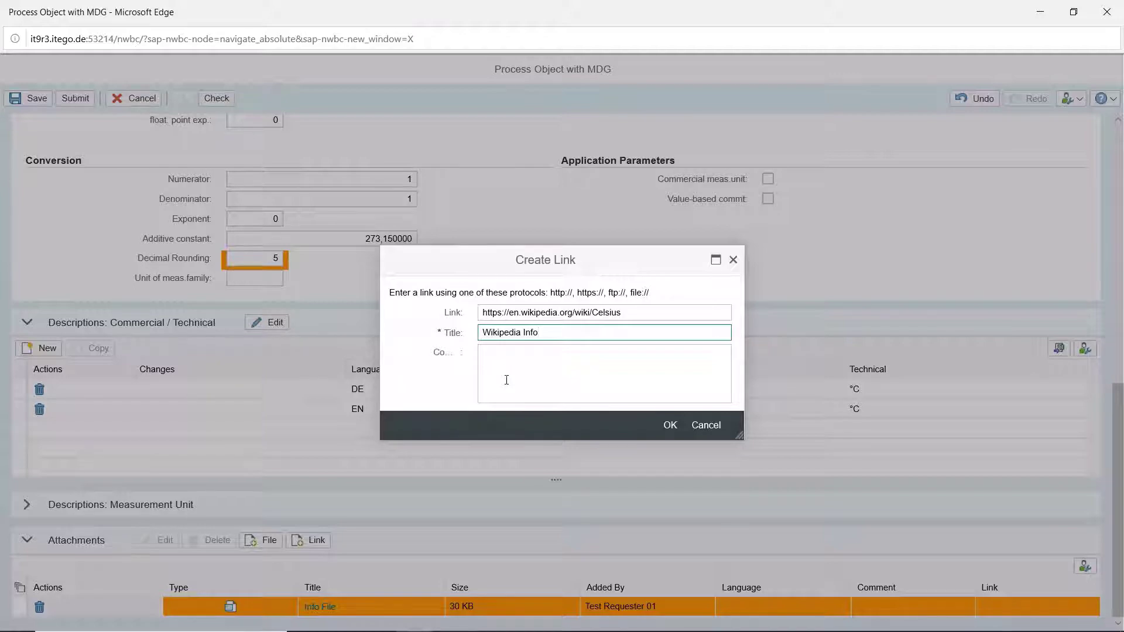
left_click(668, 425)
- Check the change request for errors and submit it for approval
scroll(387, 505, "up", 15)
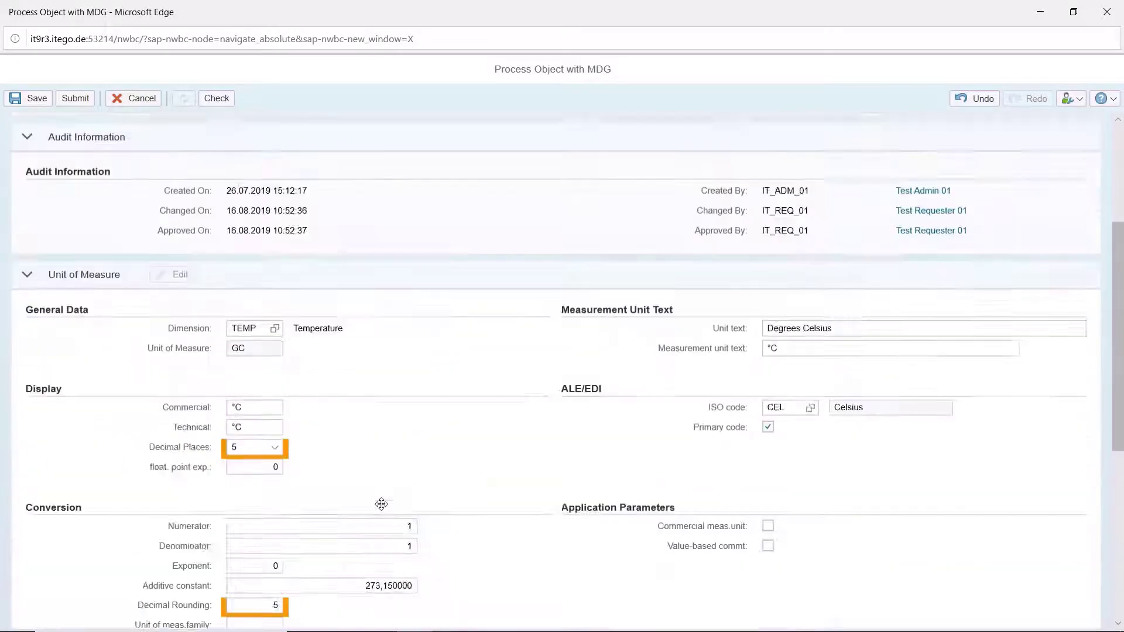
left_click(214, 99)
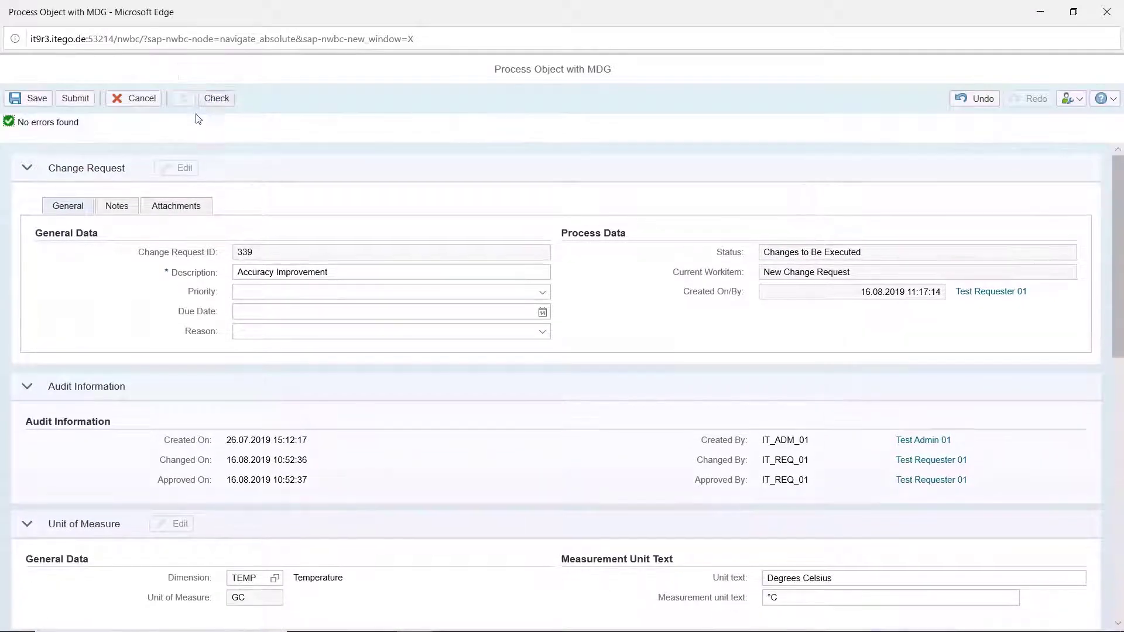
left_click(74, 98)
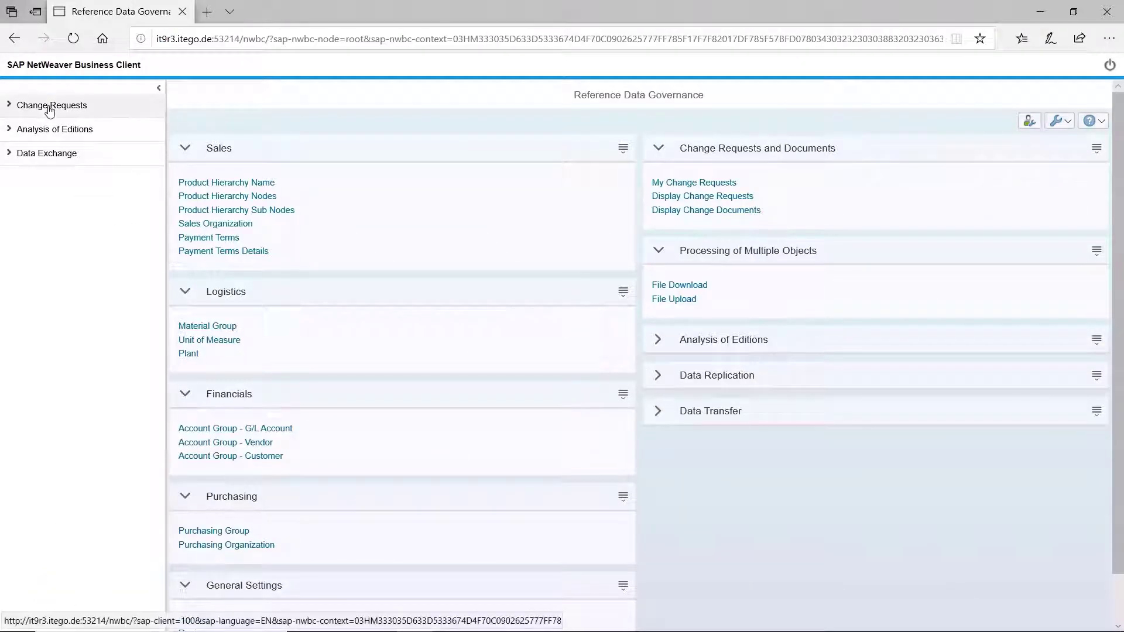
- Open the "Accuracy Improvement" change request from the change request worklist and maximize its window
left_click(51, 105)
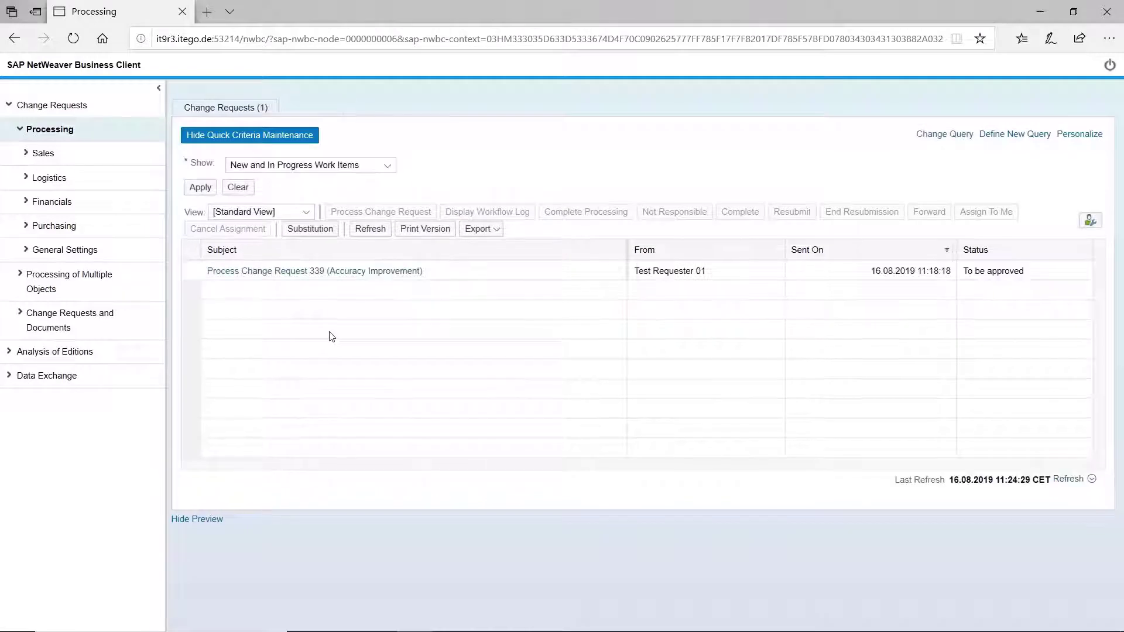
left_click(334, 276)
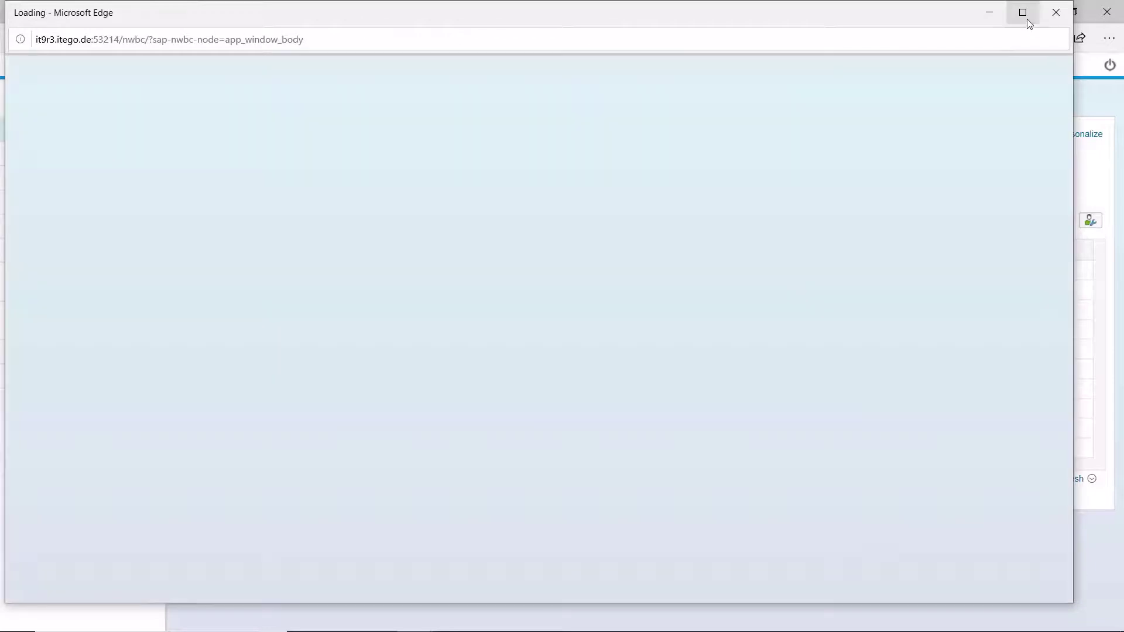
left_click(1027, 21)
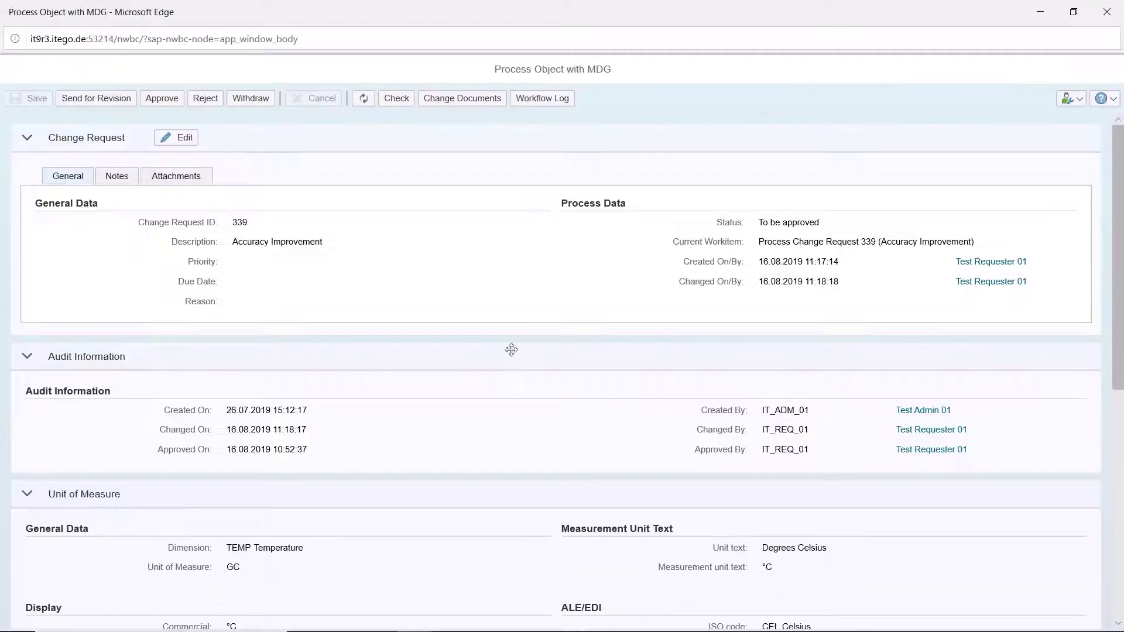
- Review the highlighted decimal values and attachments in the change request, approve it, and close its window
scroll(340, 304, "down", 4)
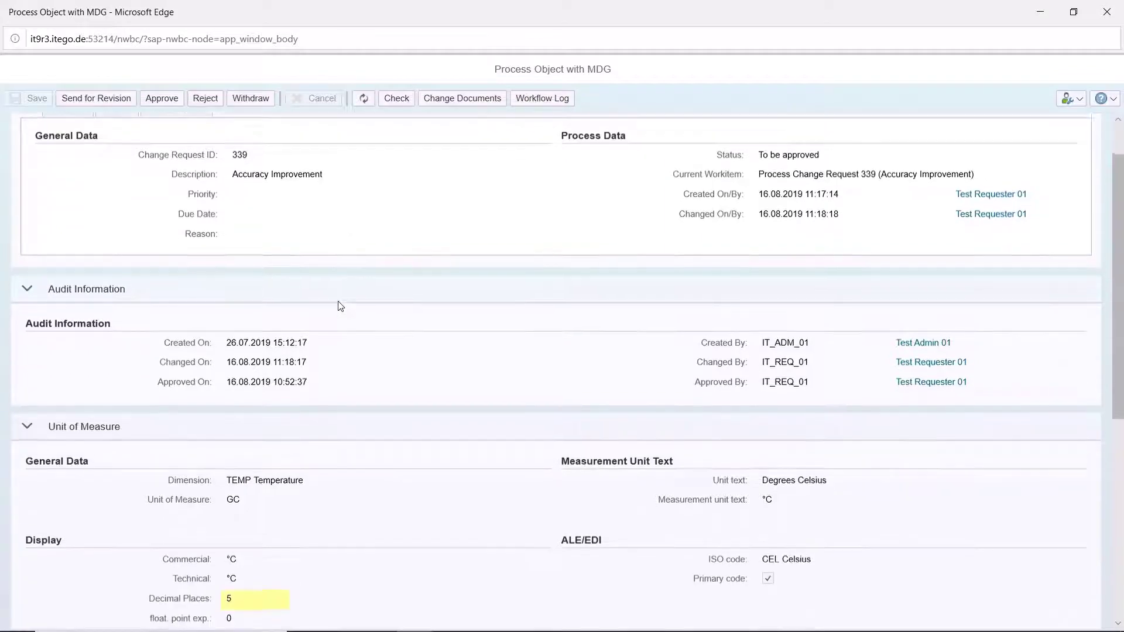
scroll(340, 308, "down", 1)
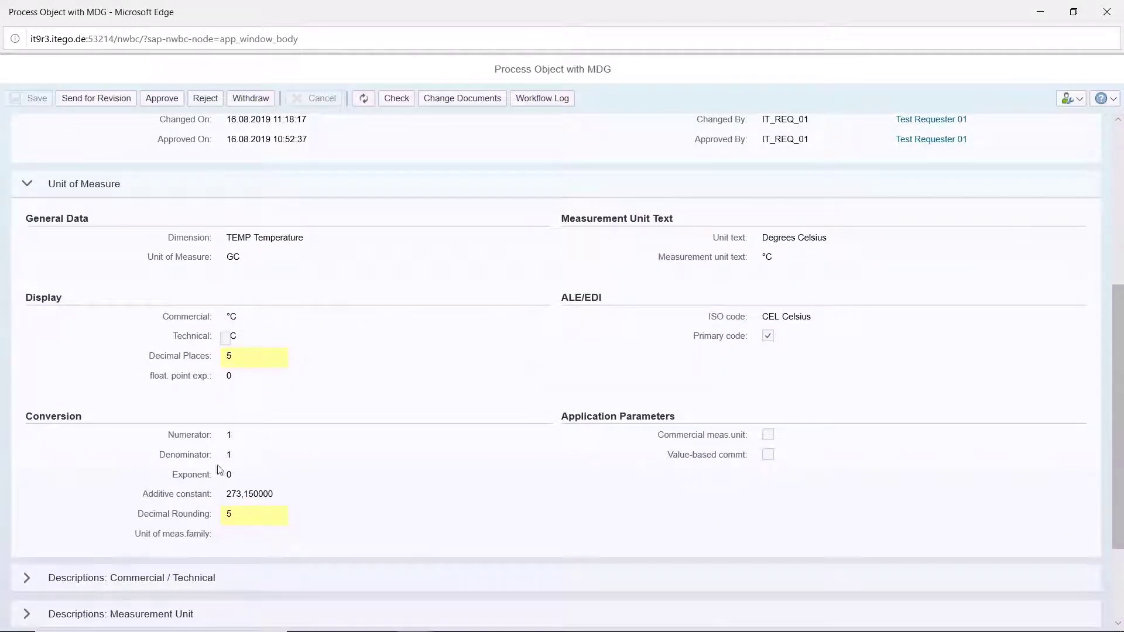
mouse_move(228, 517)
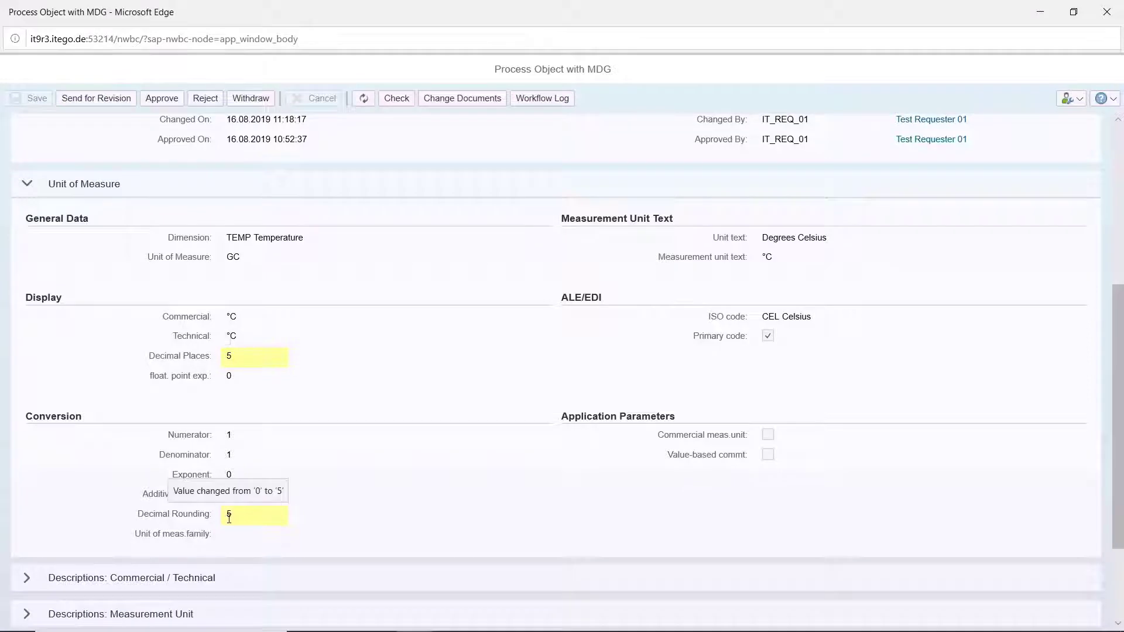
scroll(229, 518, "down", 2)
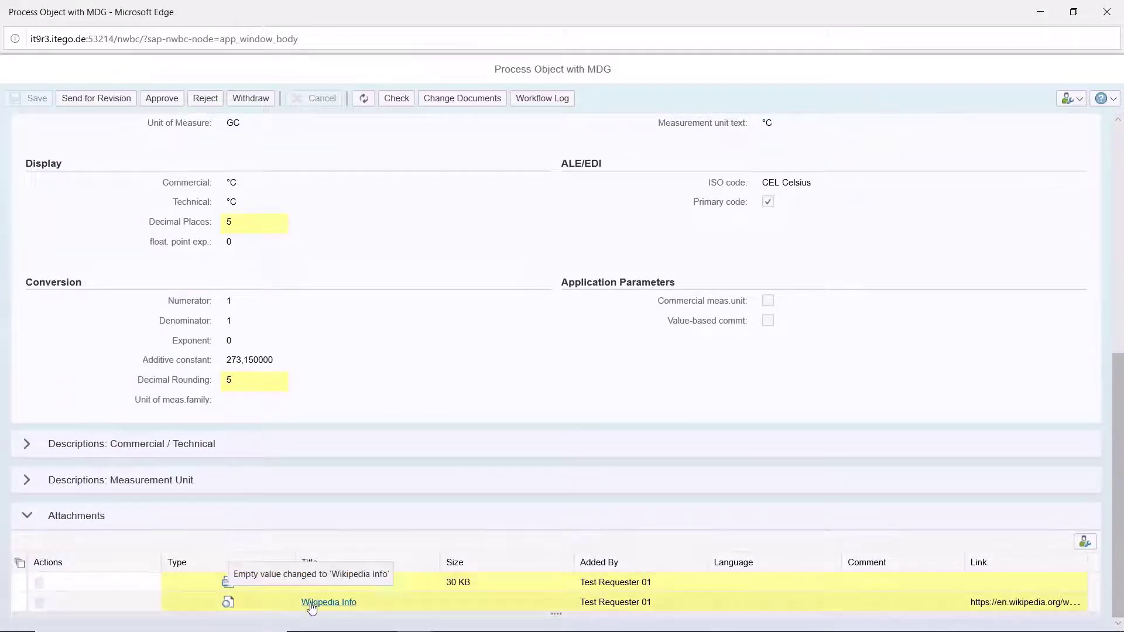
scroll(315, 468, "up", 10)
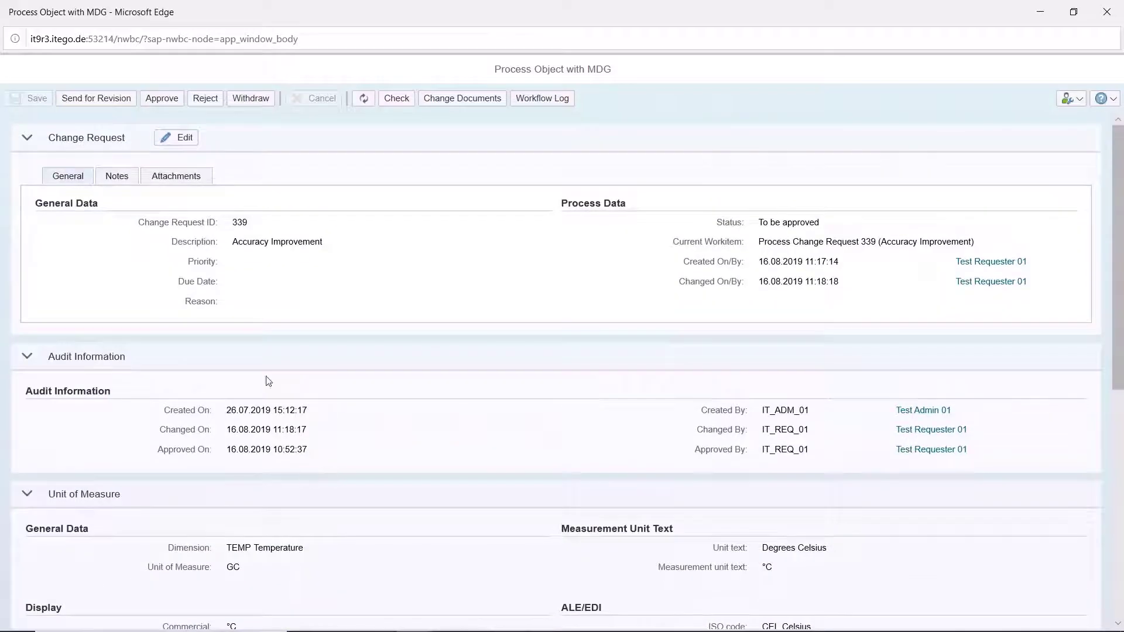
left_click(171, 99)
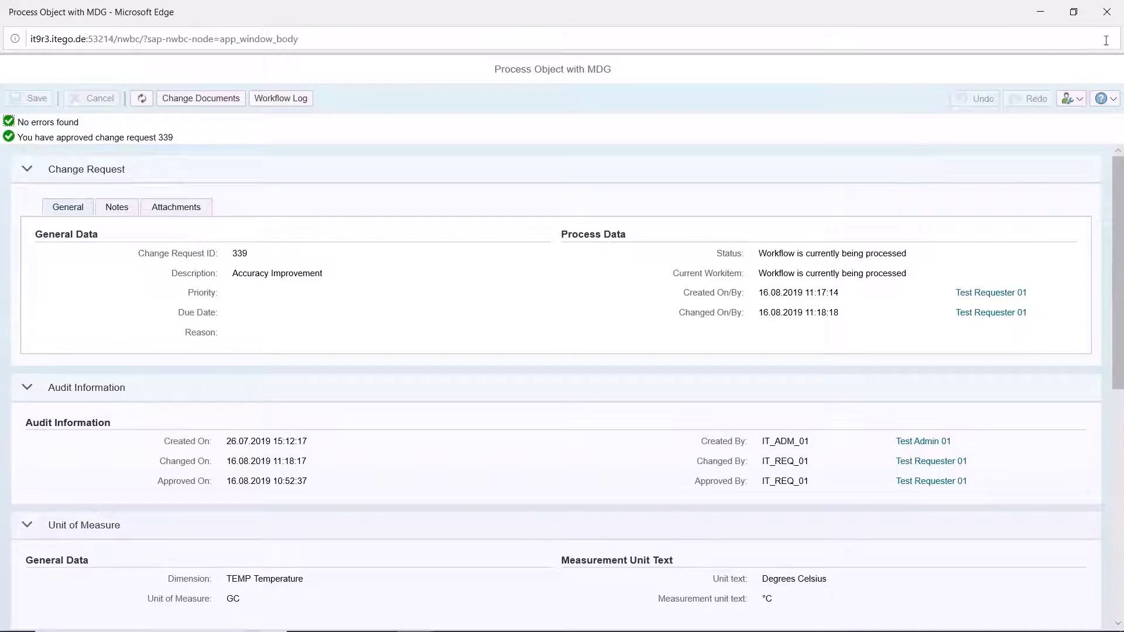
left_click(1107, 12)
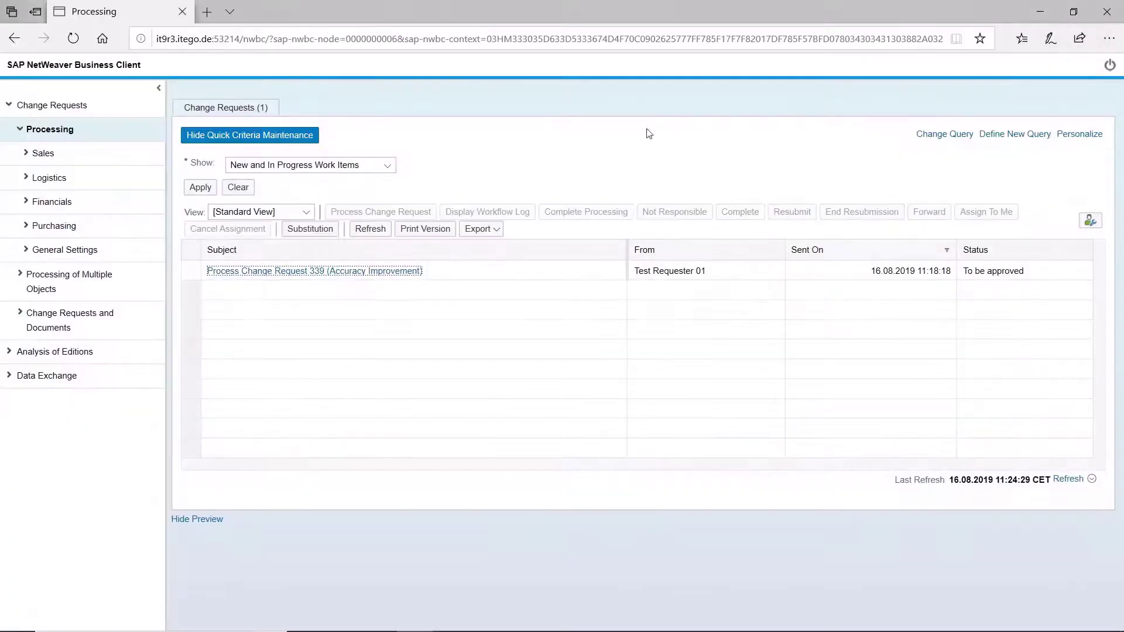
- Return to the Reference Data Governance overview and search the units of measure for dimension TEMP
left_click(130, 67)
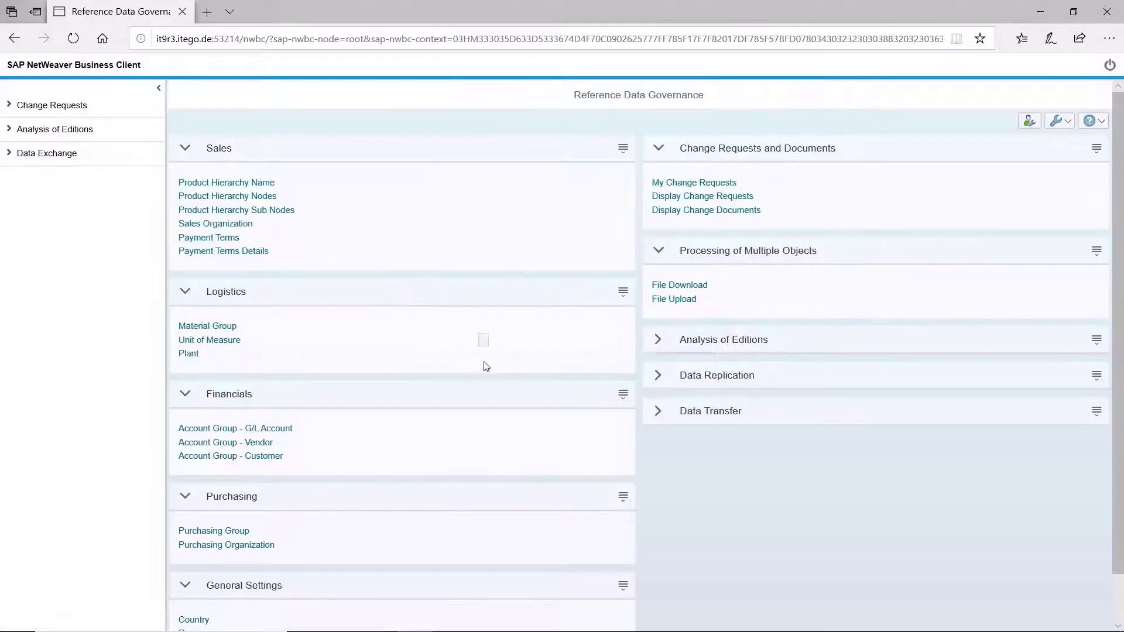
left_click(225, 343)
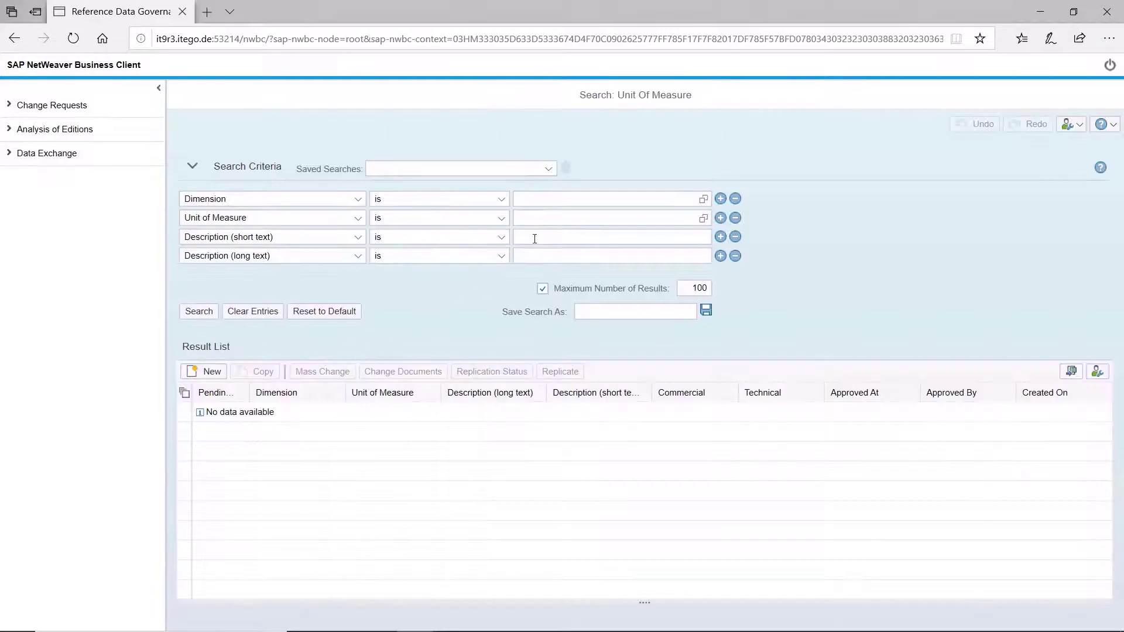
left_click(547, 200)
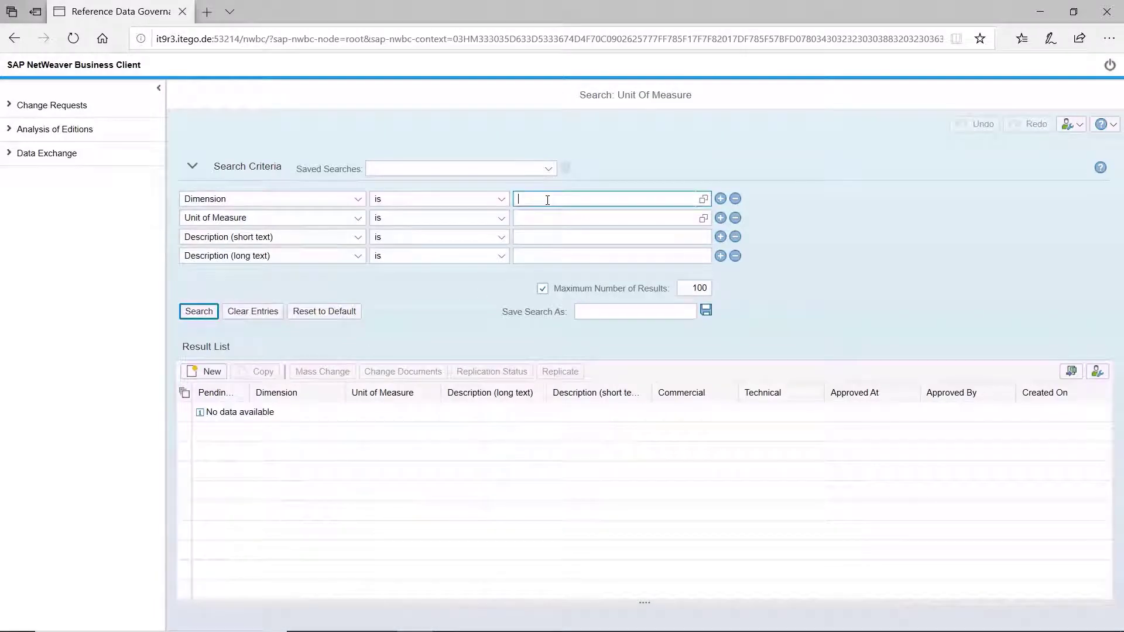
type("te")
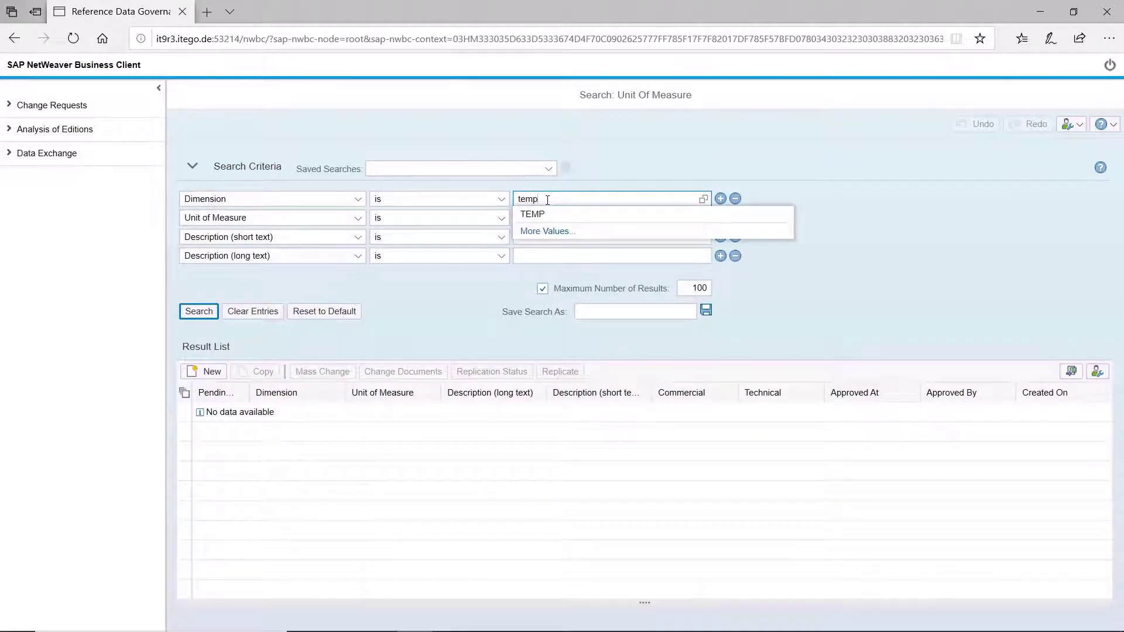
type("mp")
key("Return")
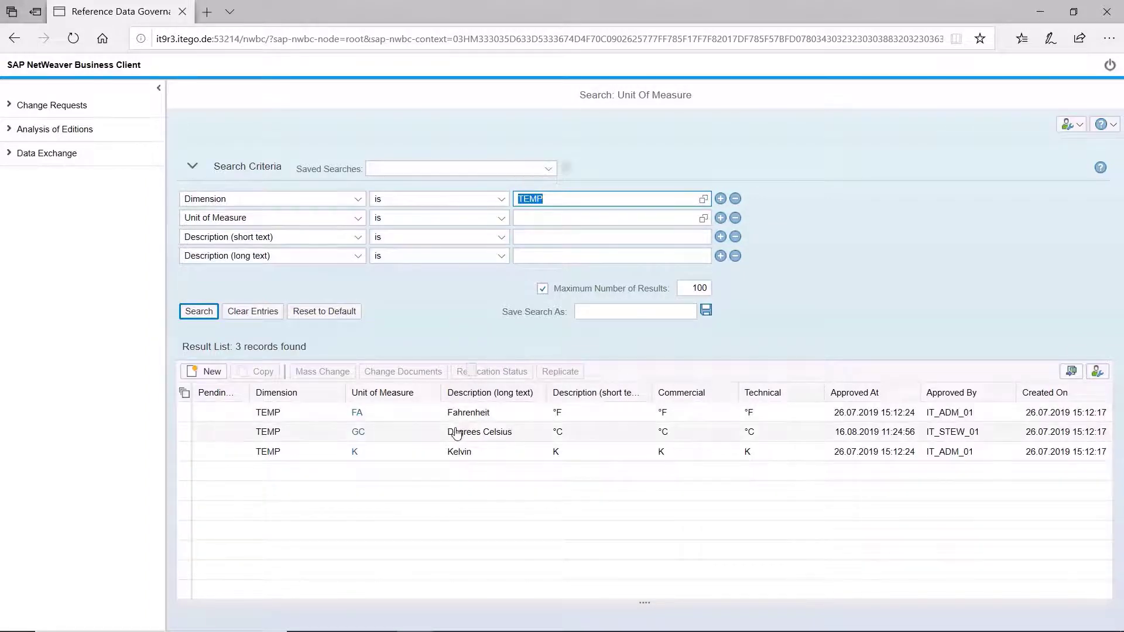
- Open the Degrees Celsius unit in a maximized window, examine its audit information, decimal settings and attachments, and close the window
left_click(358, 432)
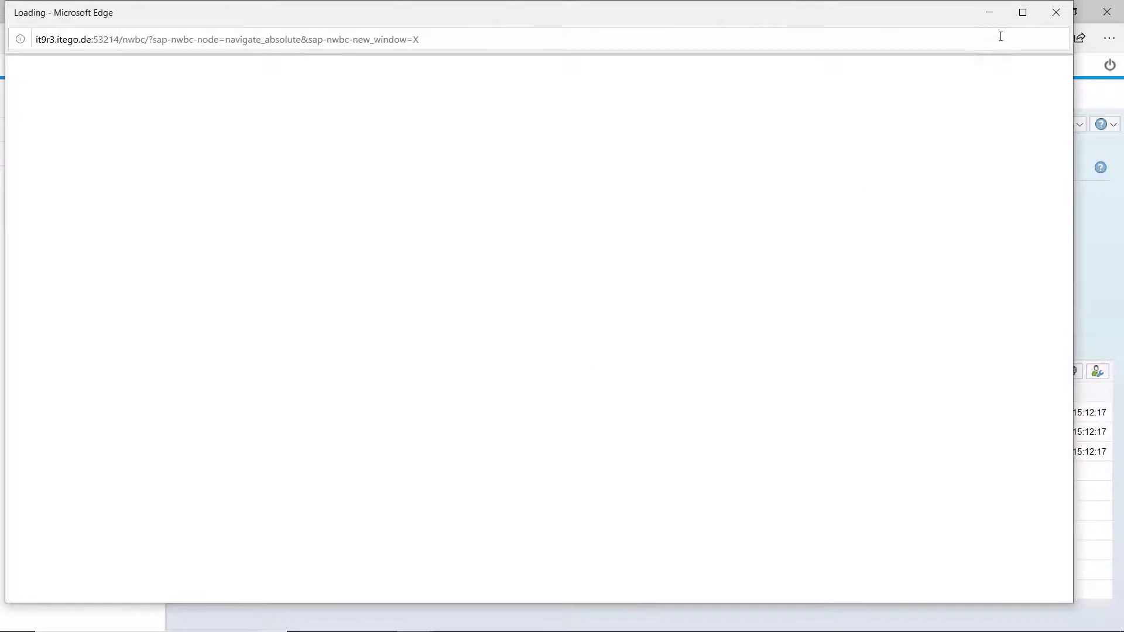
left_click(1023, 12)
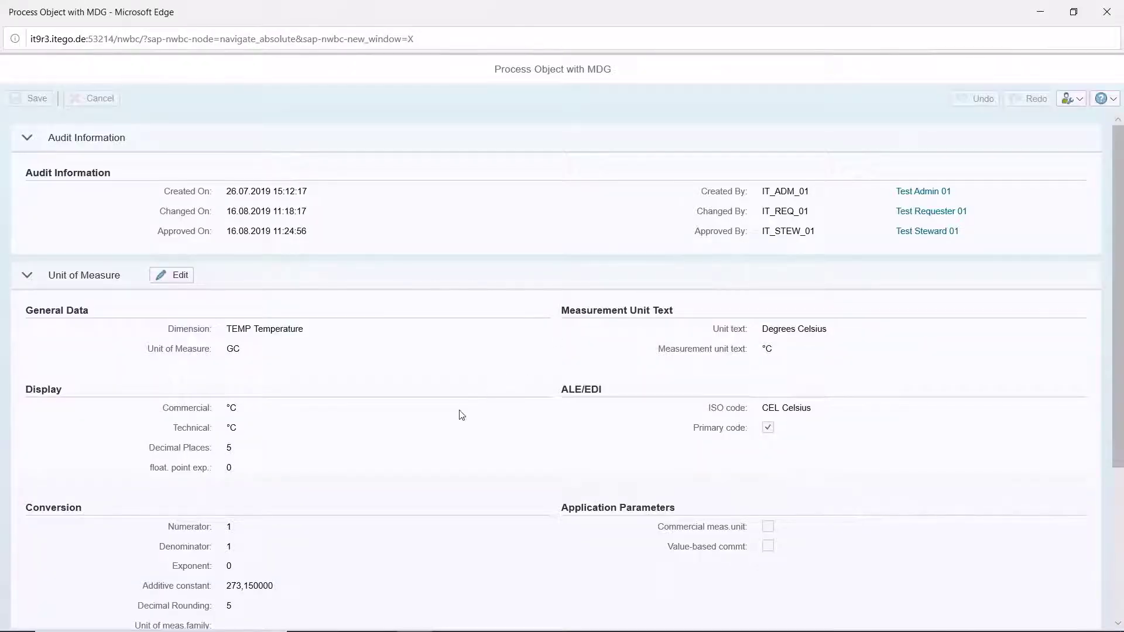
scroll(386, 394, "down", 4)
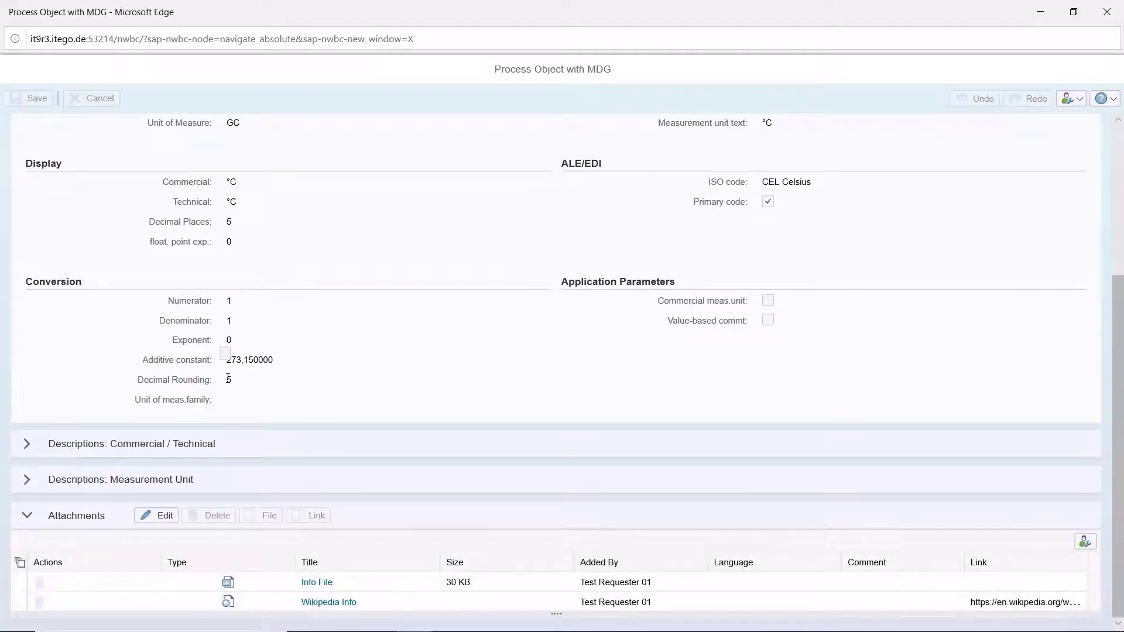
scroll(229, 220, "up", 4)
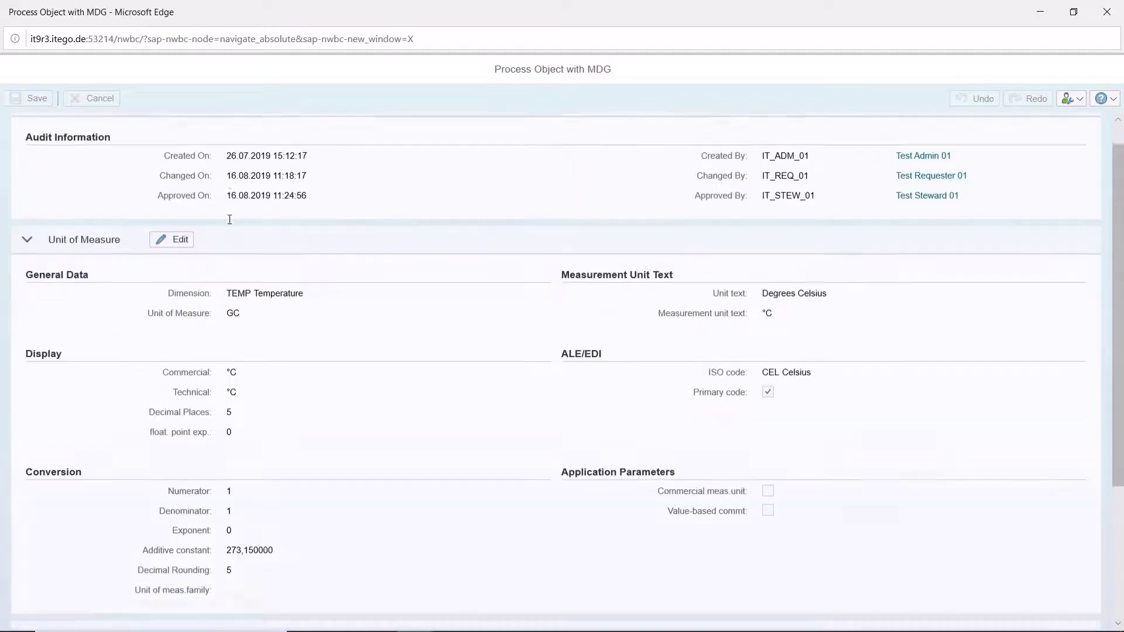
left_click(1107, 12)
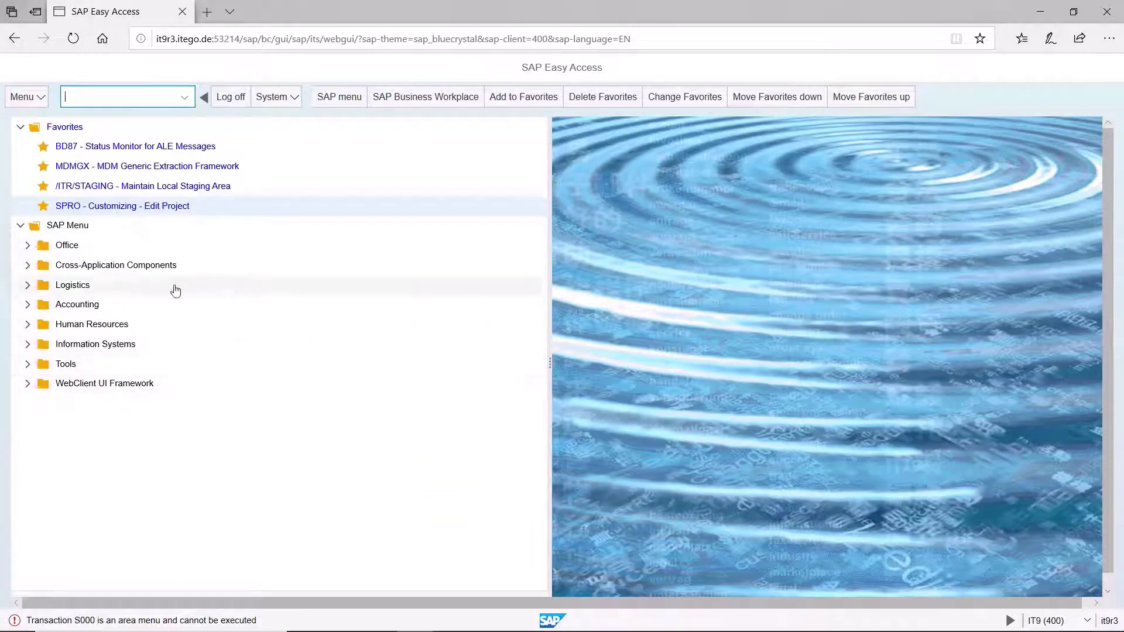
- In SAP Easy Access, open the Check Units of Measurement activity from the SAP Reference IMG's SAP NetWeaver general settings
left_click(113, 209)
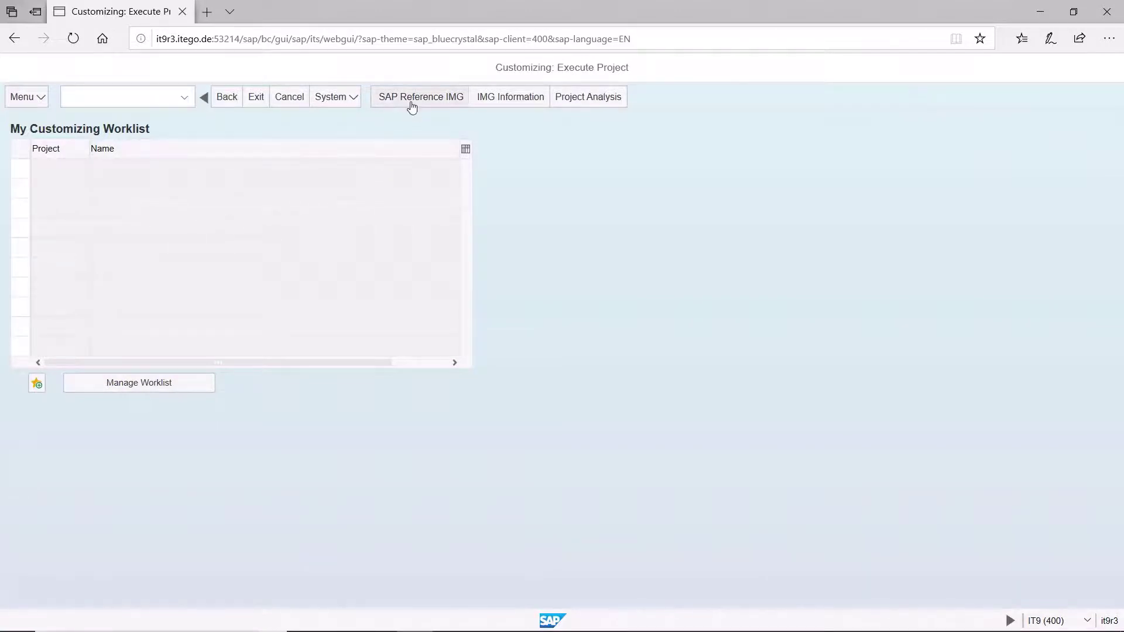
left_click(412, 98)
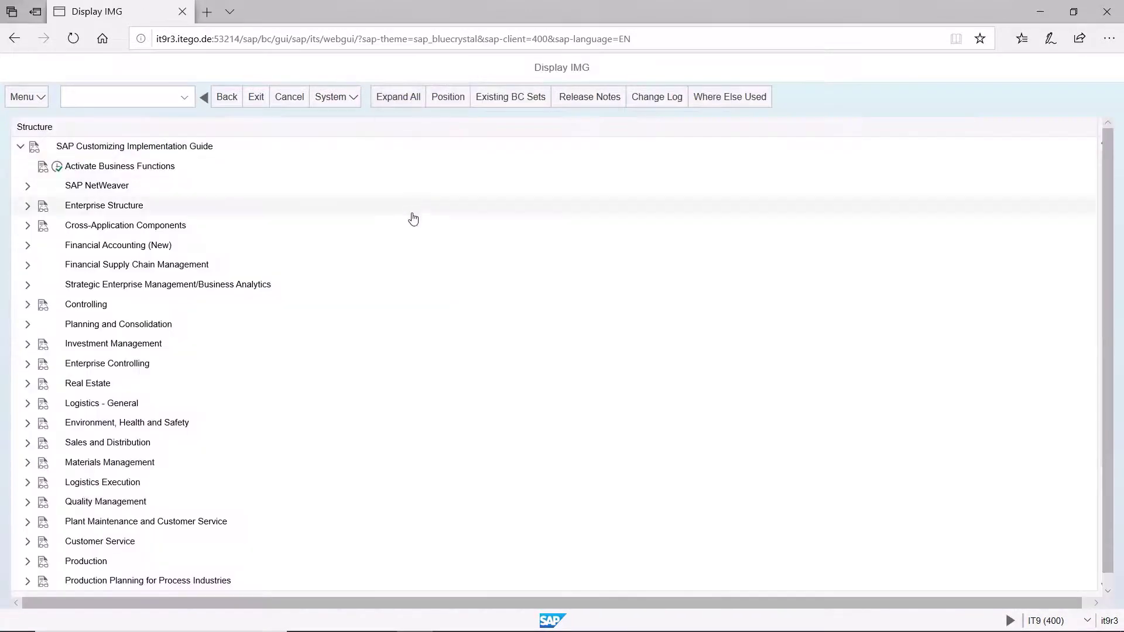
left_click(28, 186)
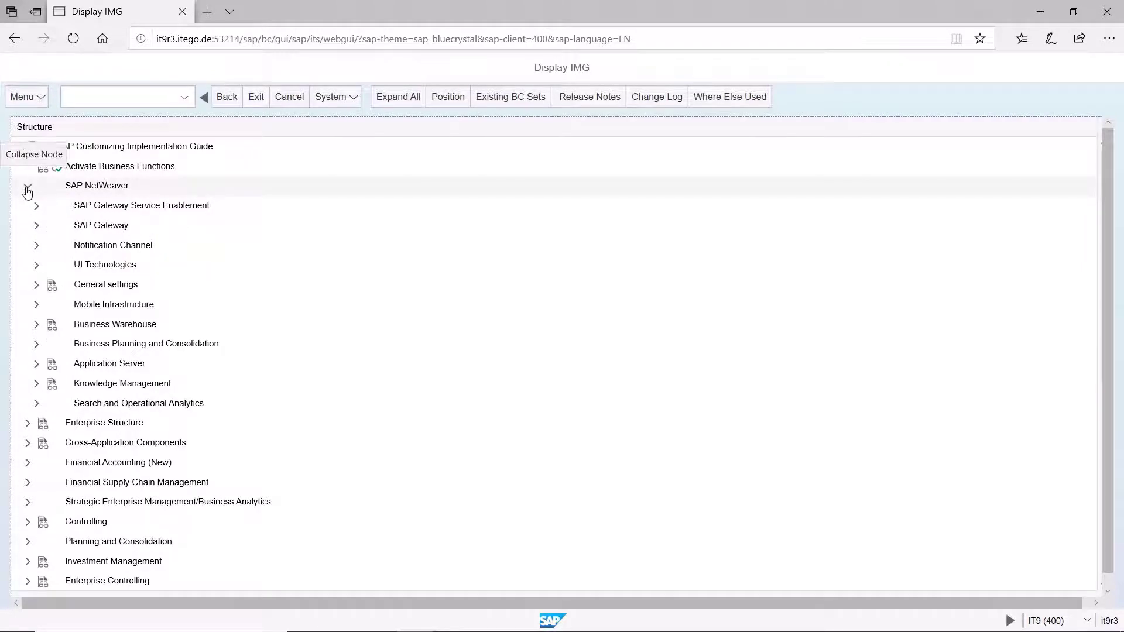
left_click(37, 286)
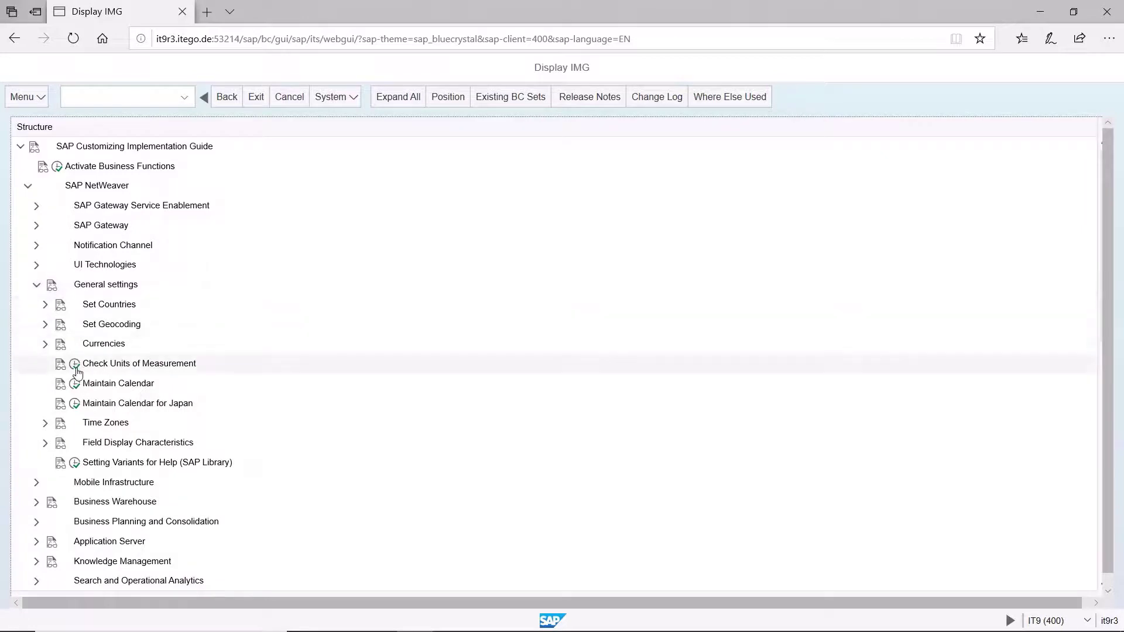
left_click(76, 365)
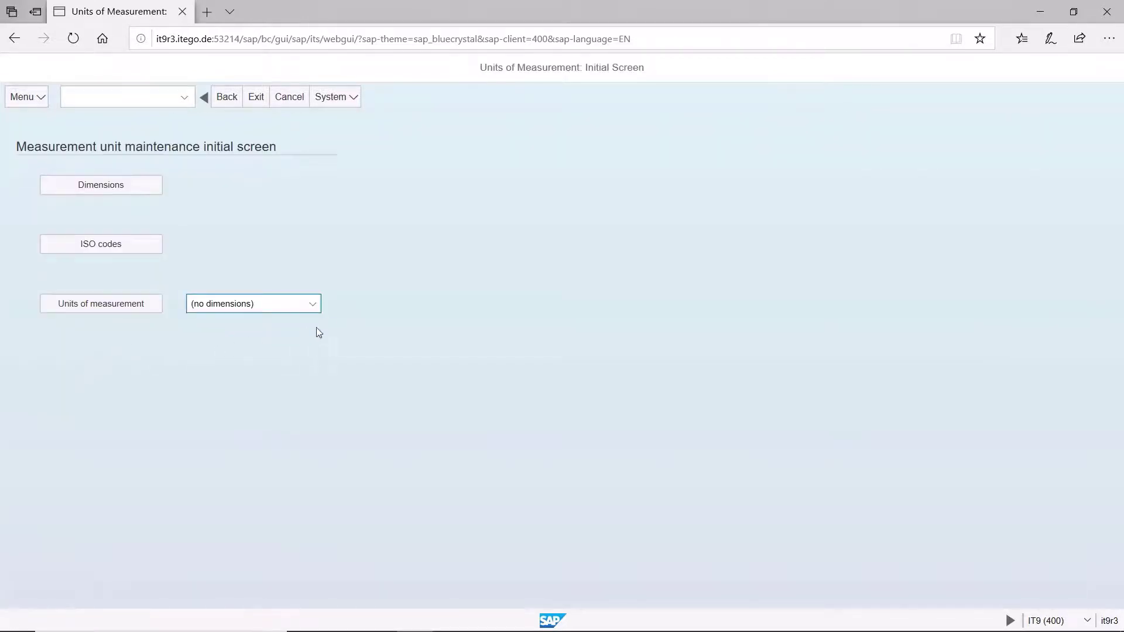
- Display the units of measurement for the Temperature dimension in display mode and open the details of unit GC
left_click(313, 305)
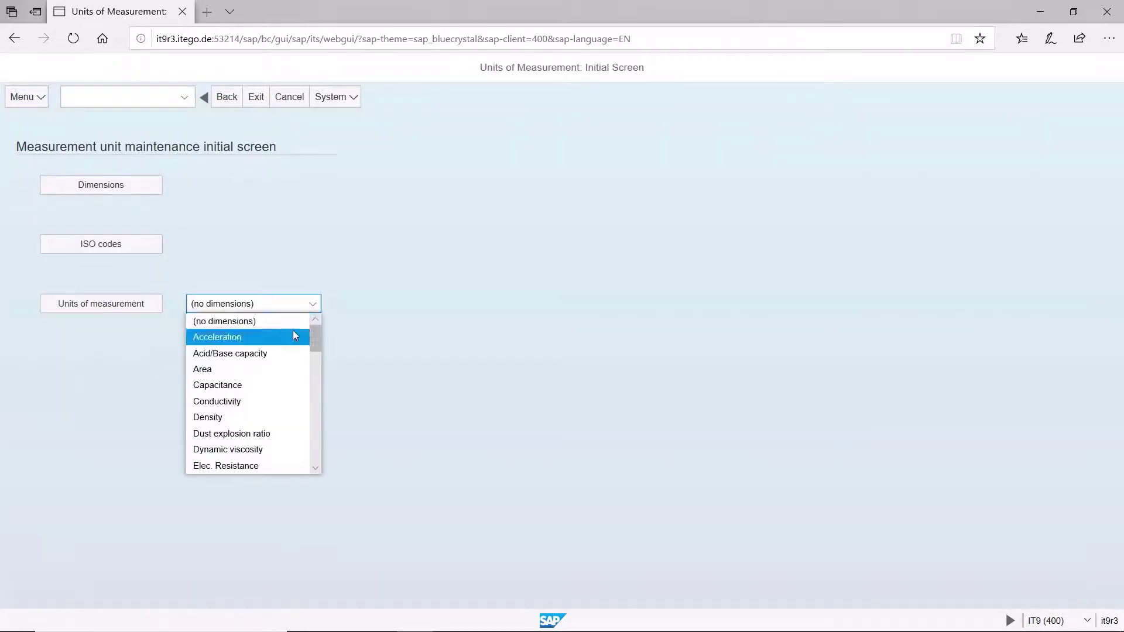
scroll(276, 370, "down", 8)
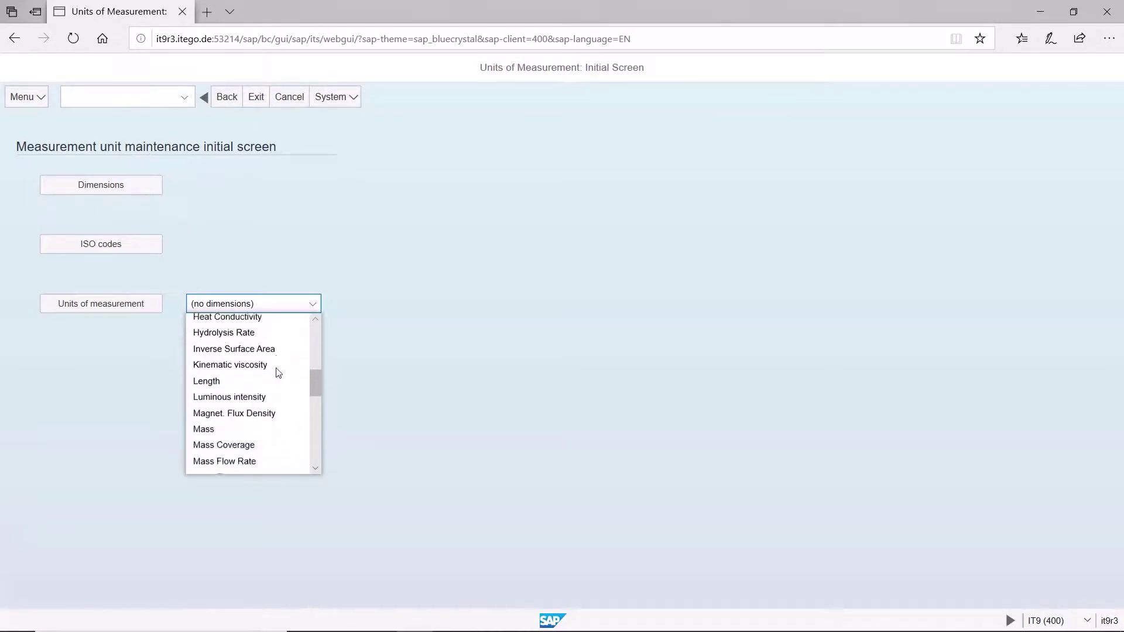
scroll(278, 373, "down", 5)
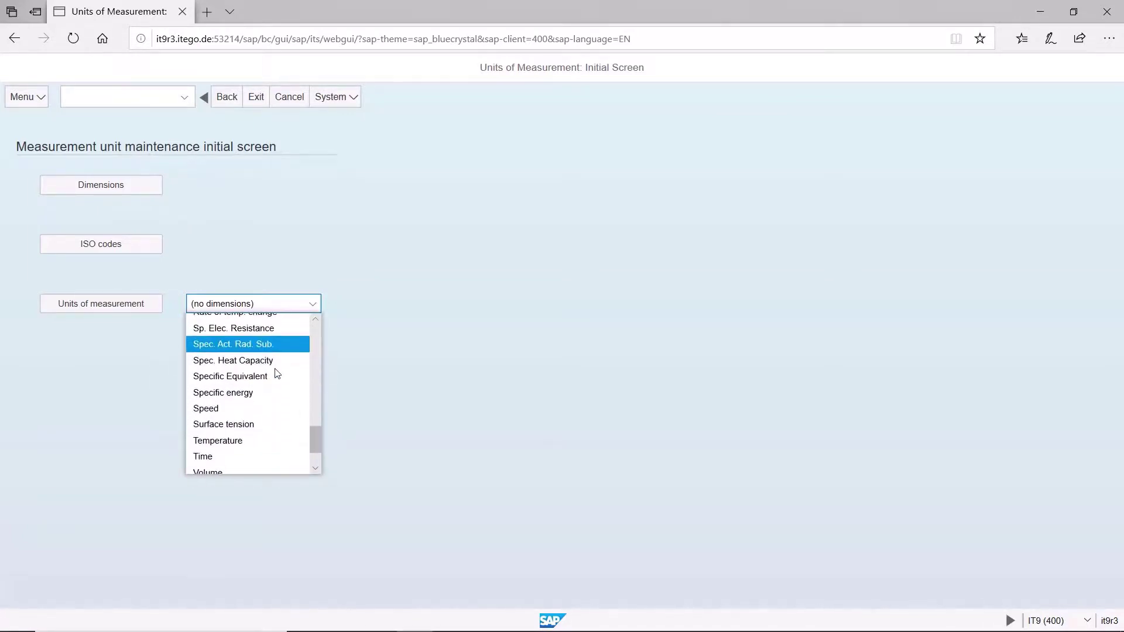
scroll(276, 381, "down", 1)
left_click(269, 412)
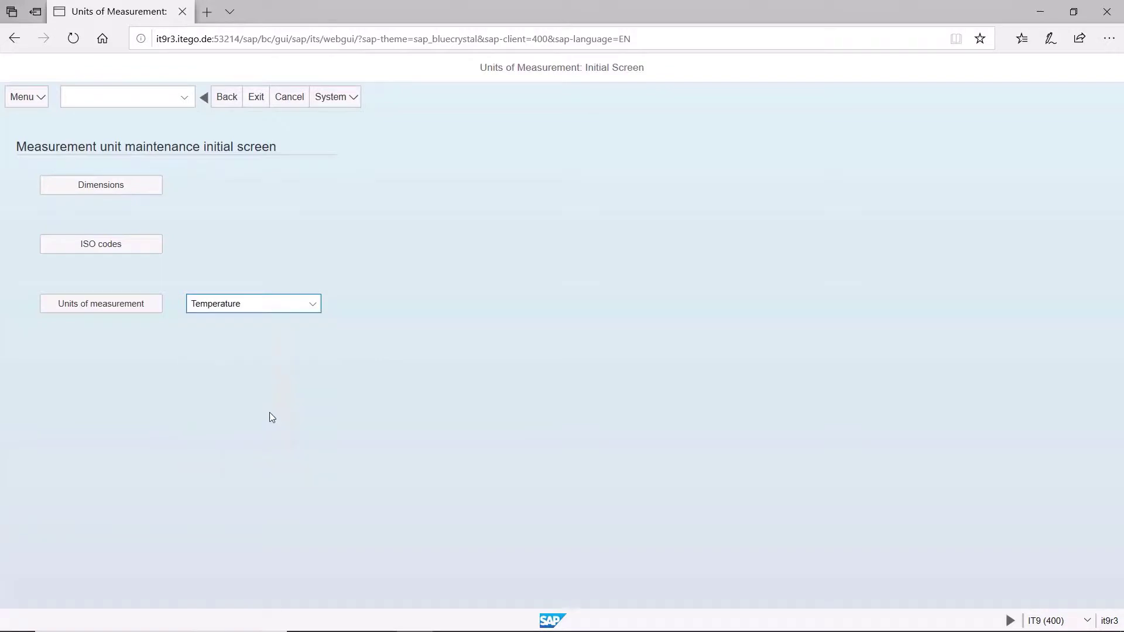
left_click(119, 316)
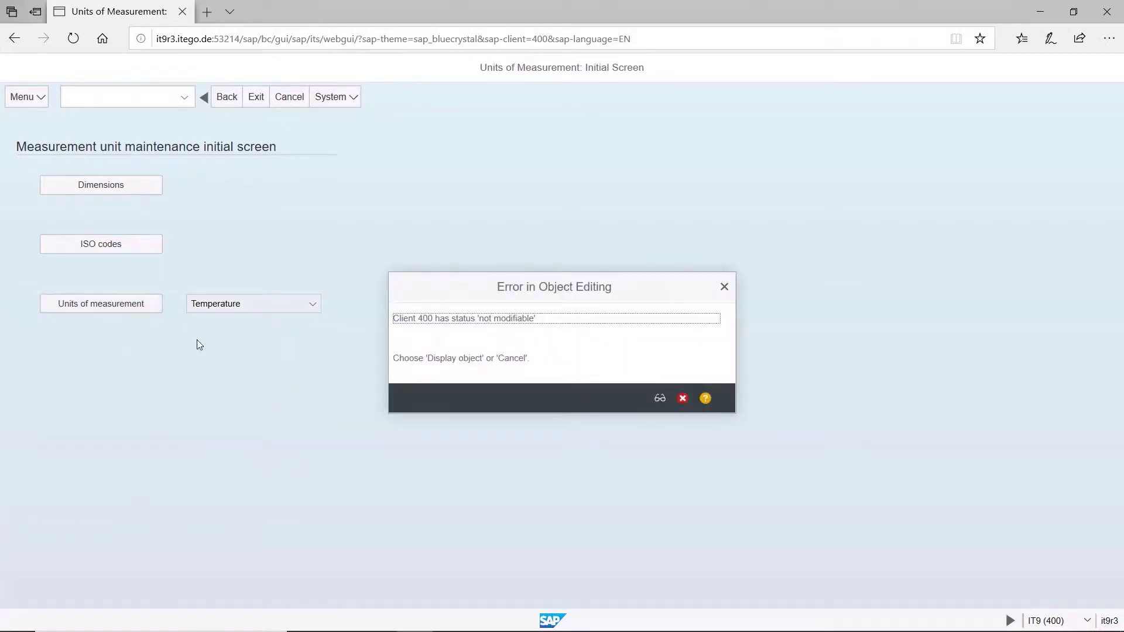
left_click(660, 401)
left_click(688, 396)
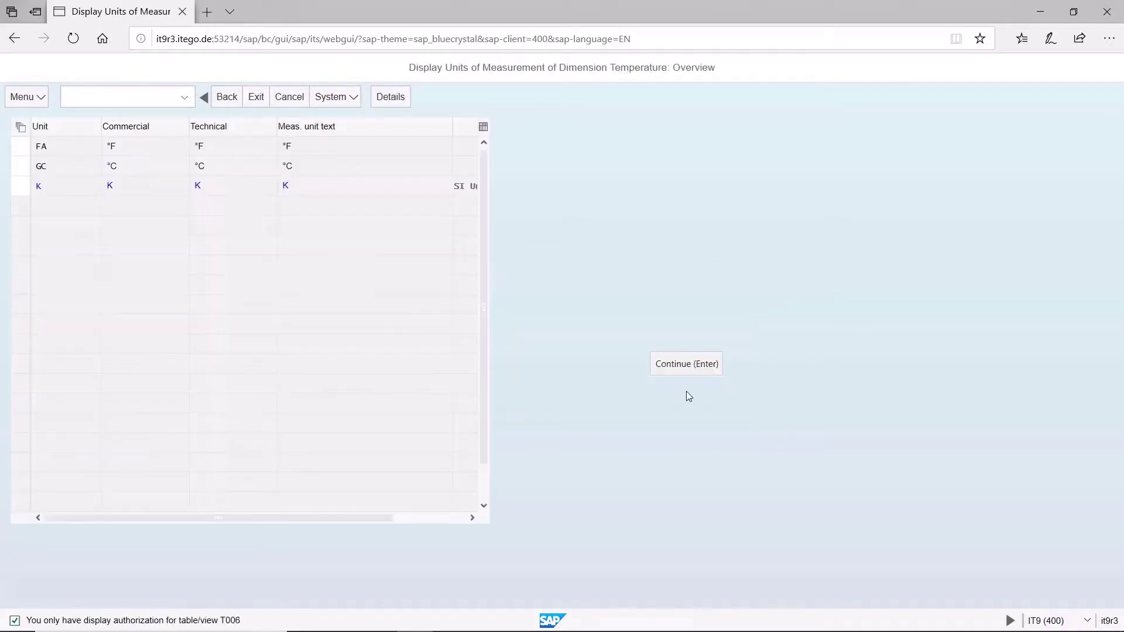
double_click(116, 169)
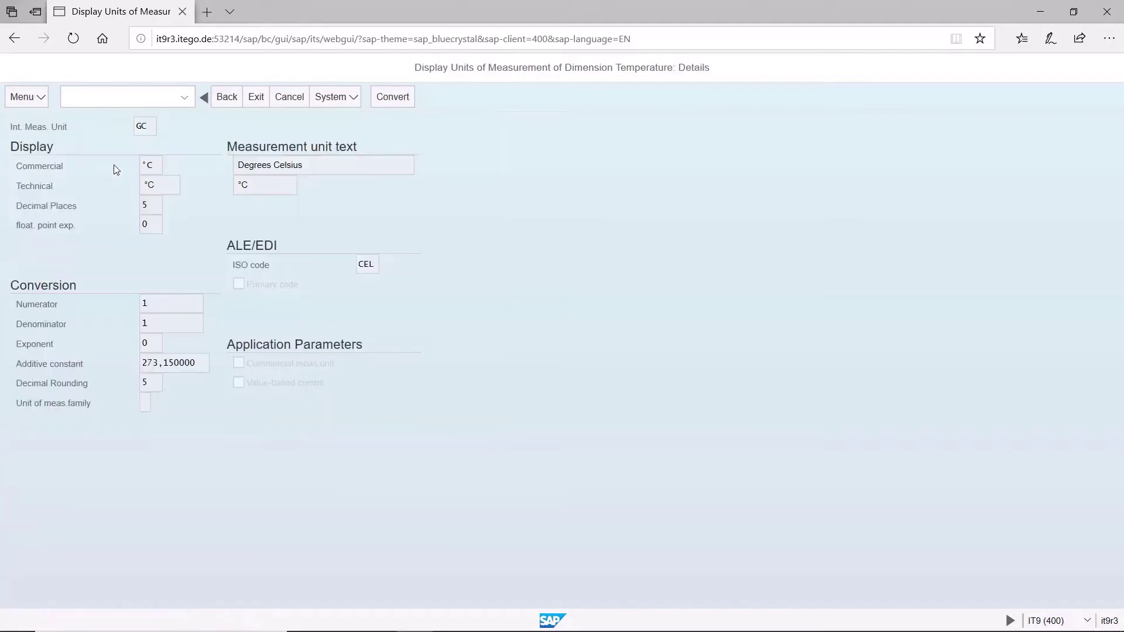